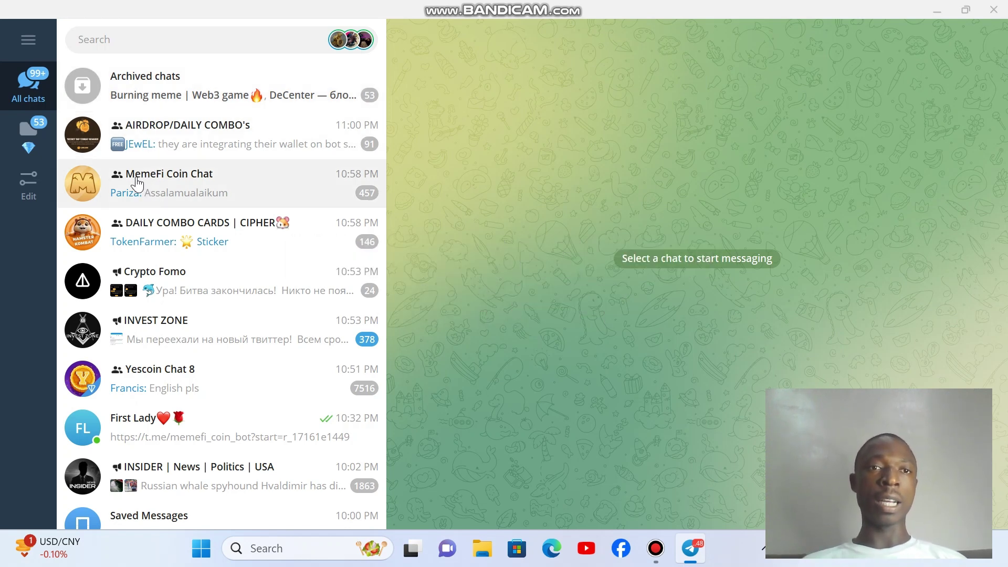
# Step: Open the chat search panel listing frequent contacts and recent bots like Hamster Kombat
pyautogui.click(153, 43)
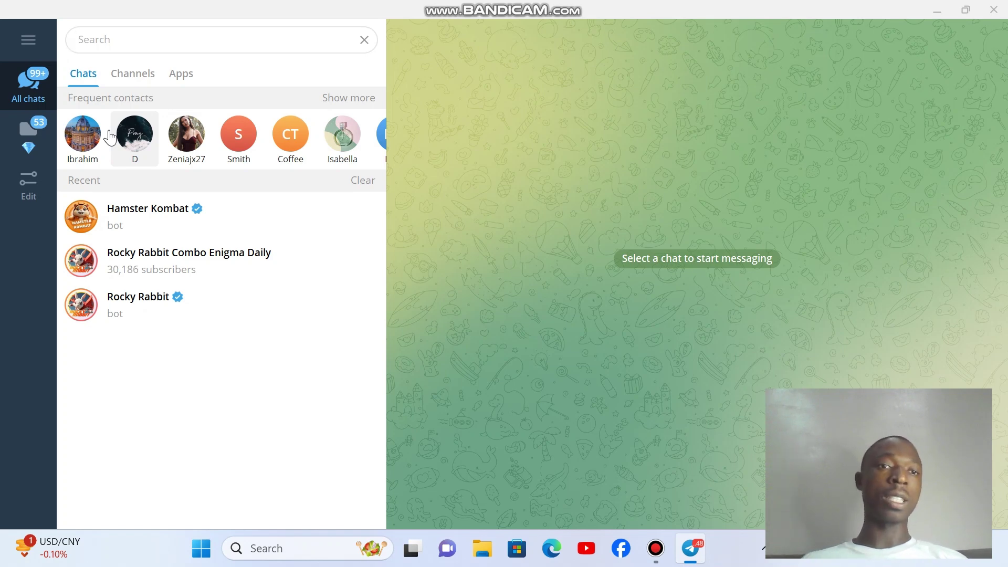
# Step: Open the Hamster Kombat bot chat to read its guide, then reopen chat search
pyautogui.click(128, 218)
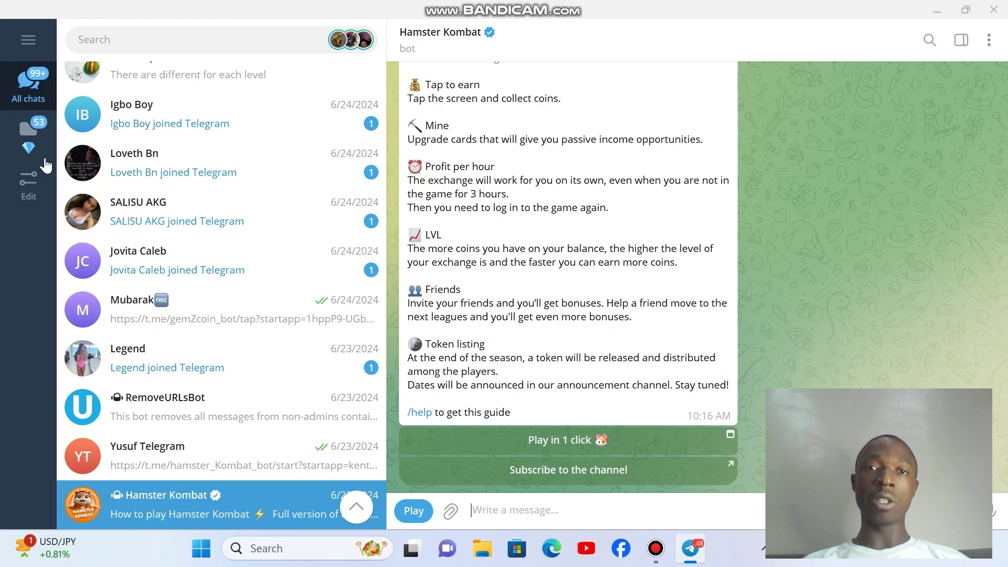
pyautogui.click(222, 35)
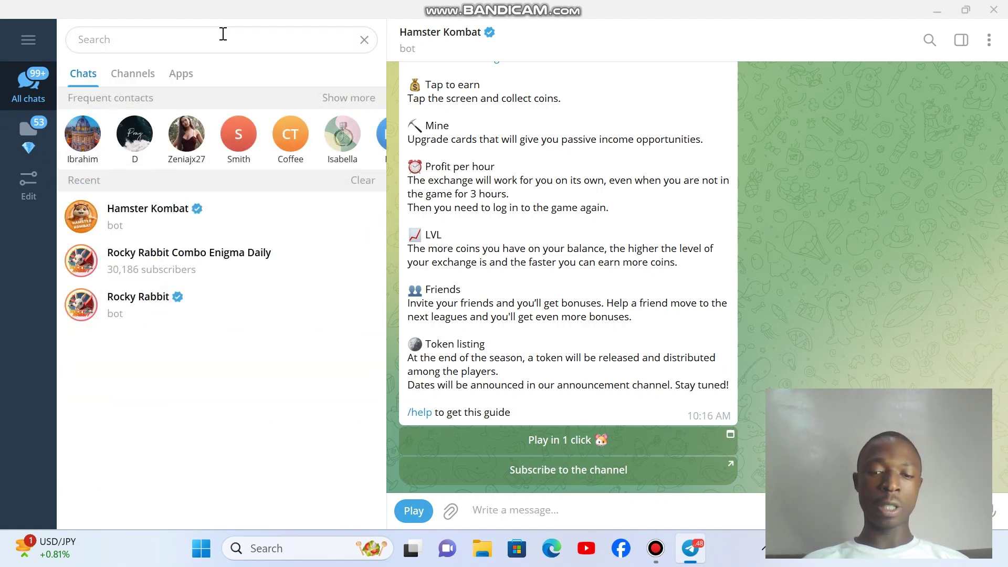
pyautogui.write('mem')
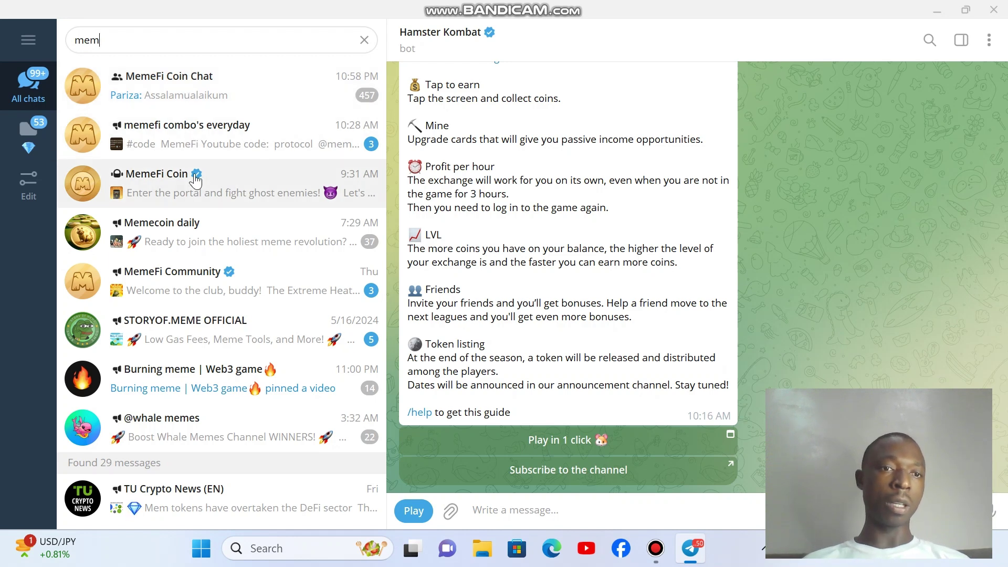
# Step: Open MemeFi Community, view the October 9 listing image full size, then reopen search
pyautogui.click(198, 286)
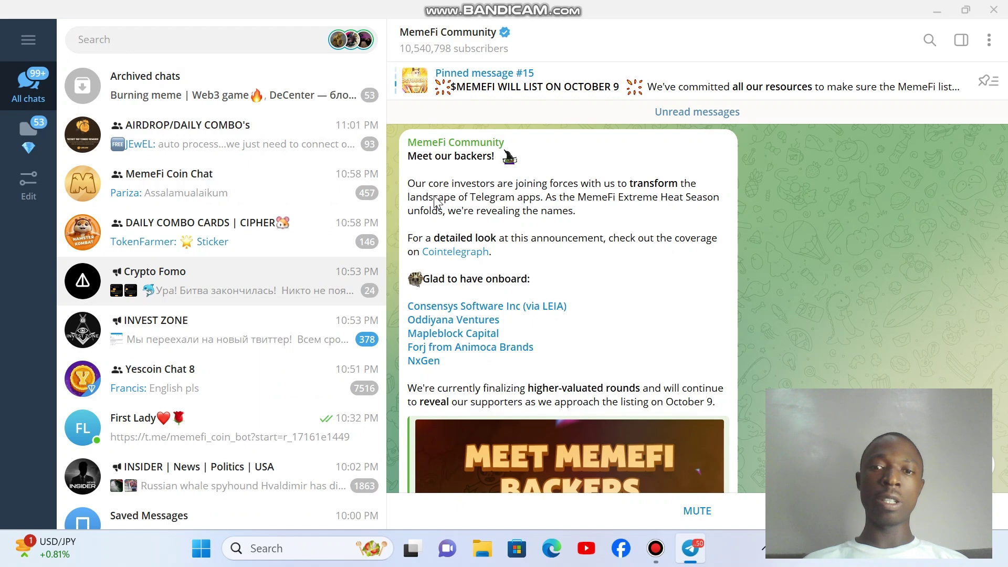
pyautogui.scroll(-1, 682, 198)
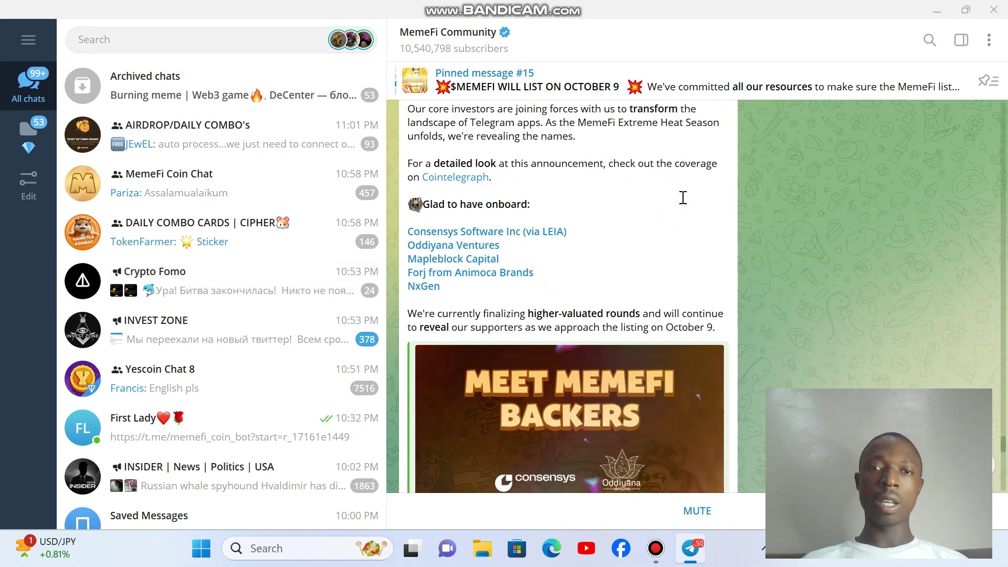
pyautogui.scroll(5, 682, 198)
pyautogui.scroll(2, 683, 201)
pyautogui.scroll(2, 683, 203)
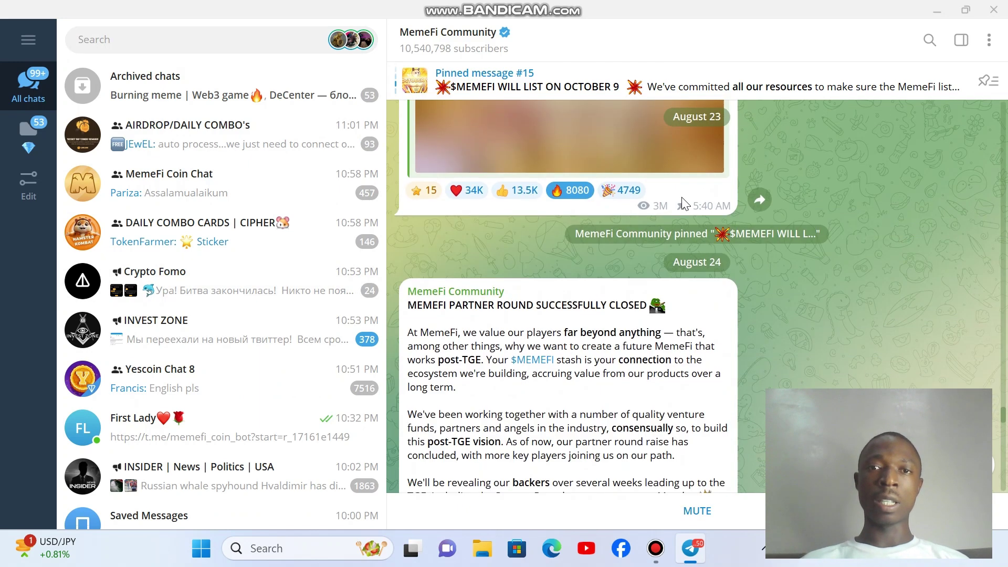
pyautogui.scroll(1, 683, 203)
pyautogui.scroll(3, 683, 201)
pyautogui.scroll(1, 683, 198)
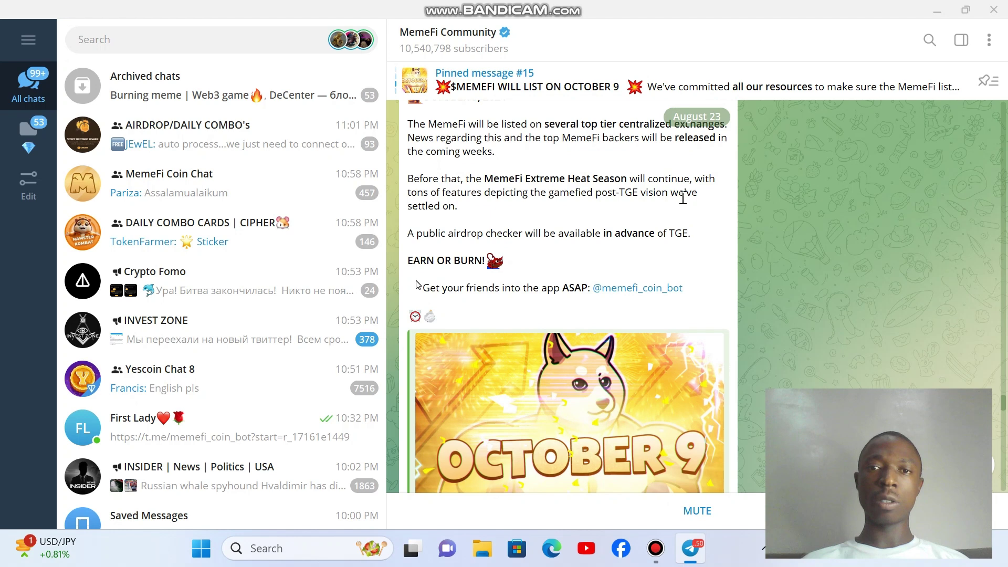
pyautogui.scroll(-2, 682, 198)
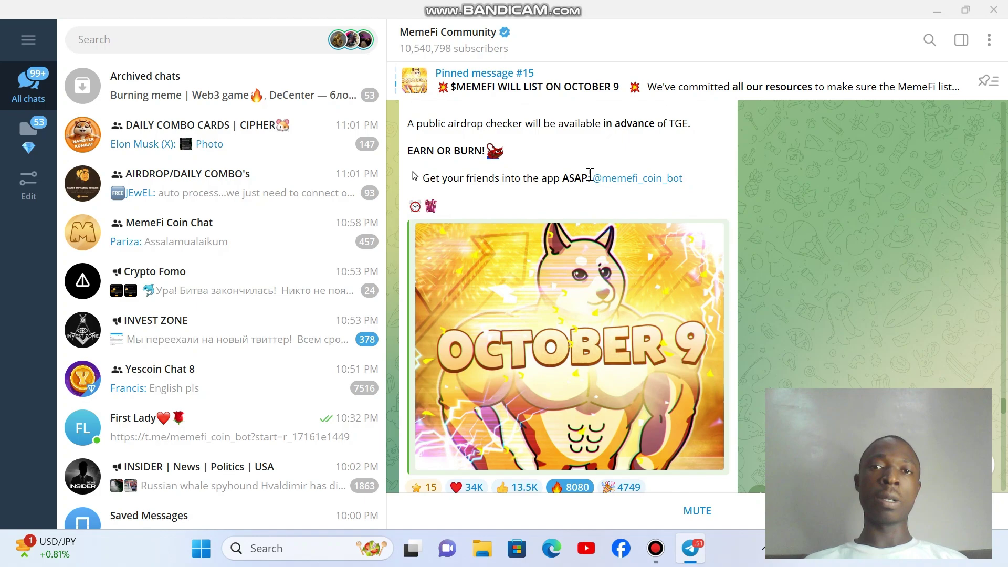
pyautogui.scroll(-1, 590, 175)
pyautogui.scroll(-2, 589, 178)
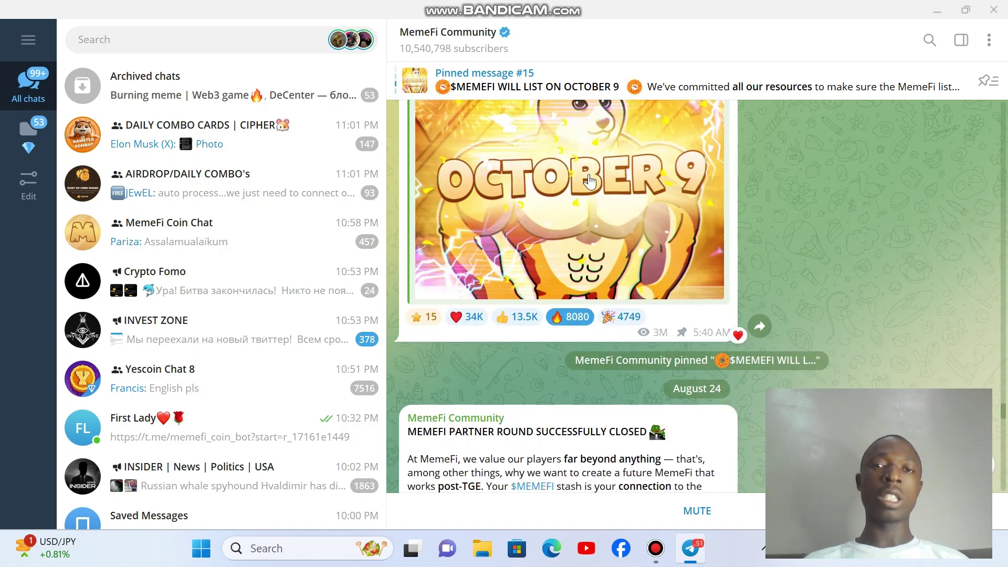
pyautogui.click(589, 181)
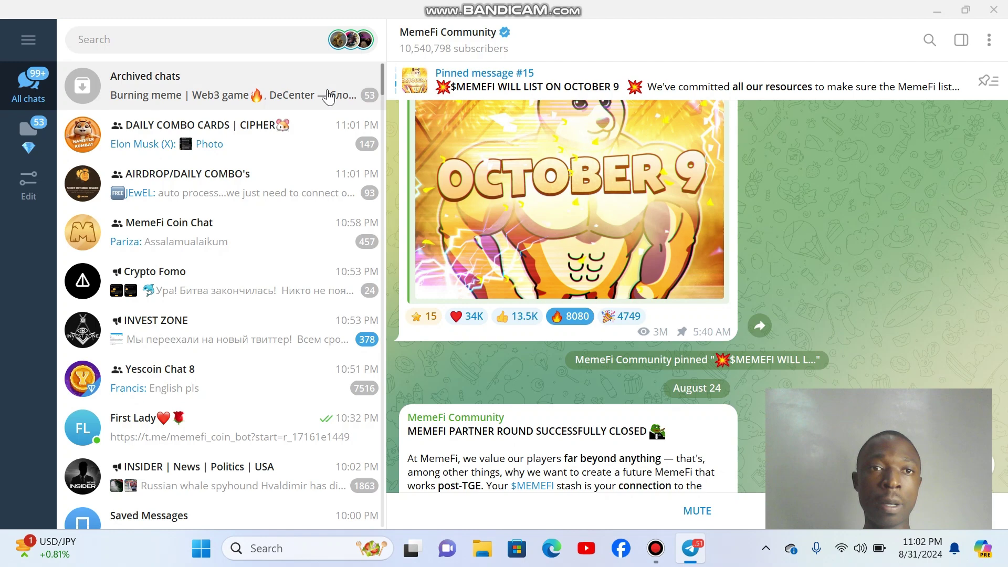
pyautogui.click(250, 41)
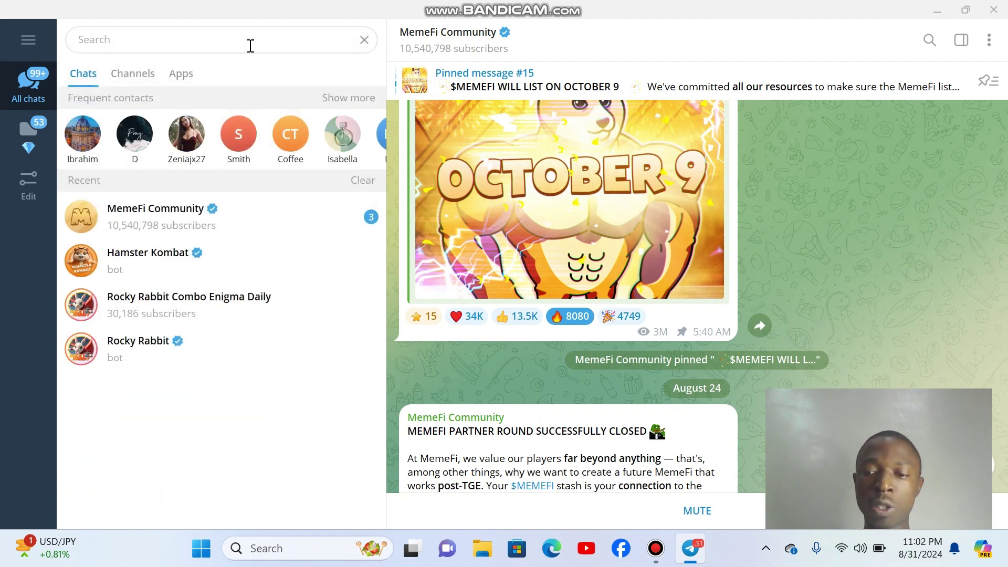
pyautogui.write('lost')
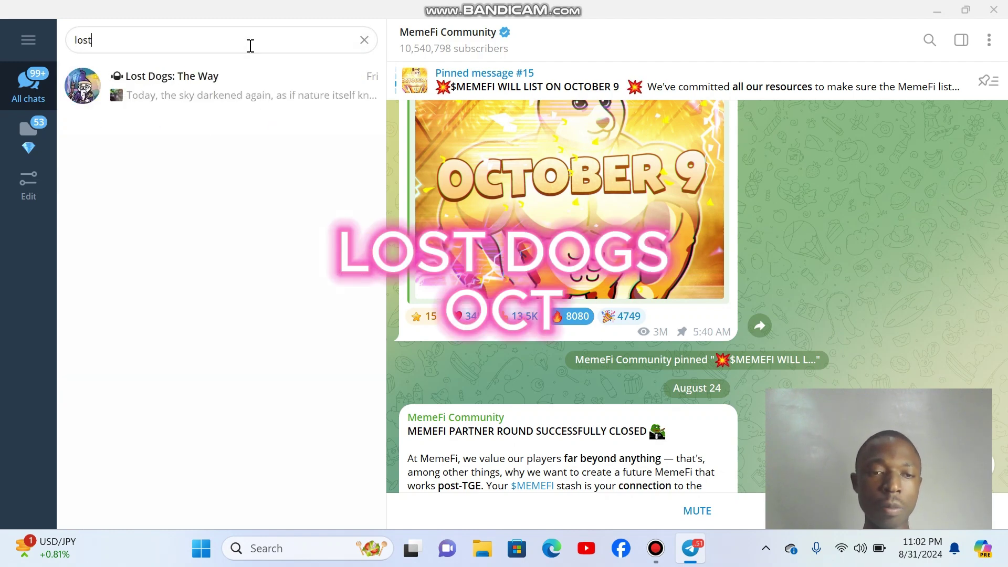
# Step: Open Lost Dogs: The Way and heart-react to its 2:09 AM and 9:27 AM messages
pyautogui.click(223, 87)
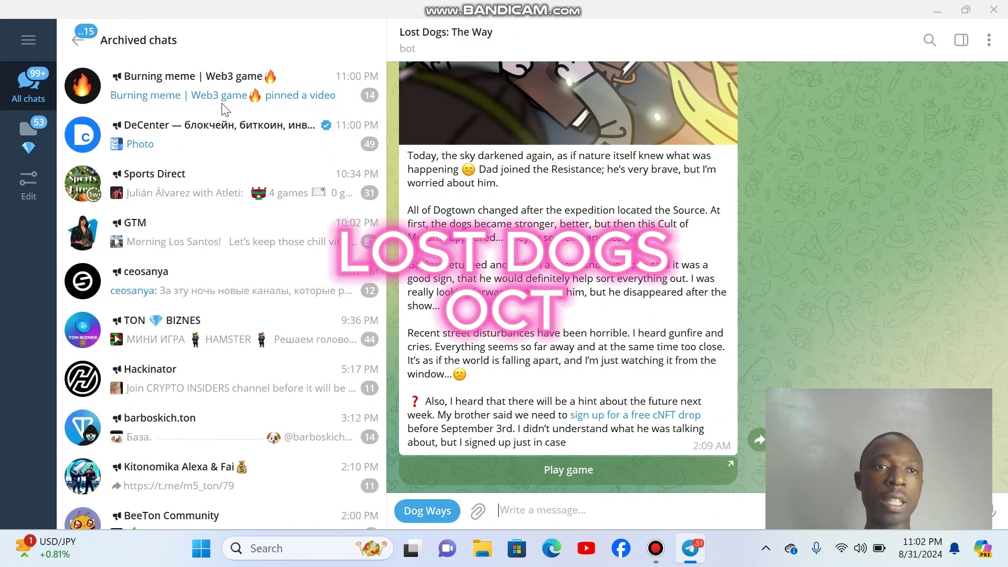
pyautogui.doubleClick(433, 92)
pyautogui.scroll(5, 567, 276)
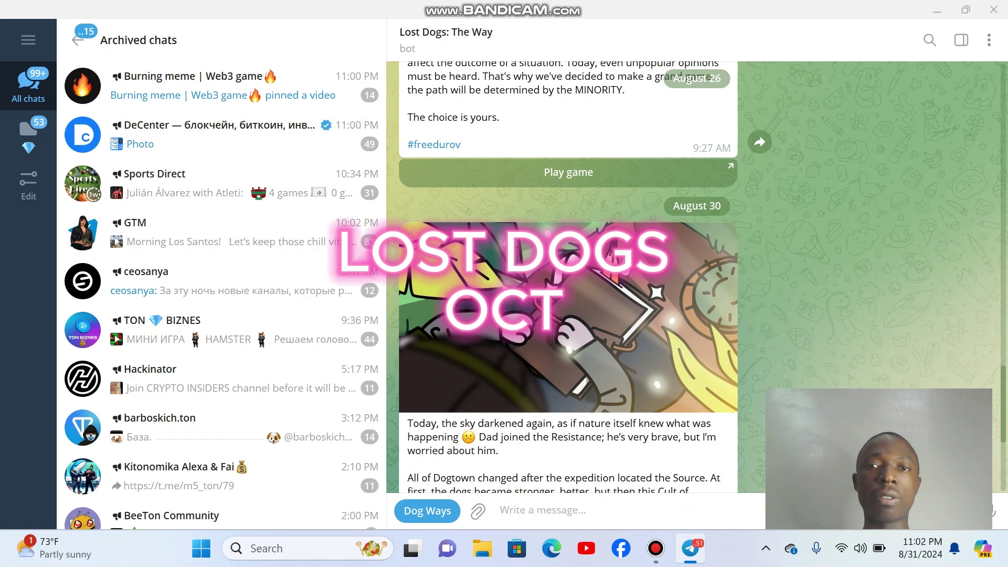
pyautogui.scroll(-2, 567, 275)
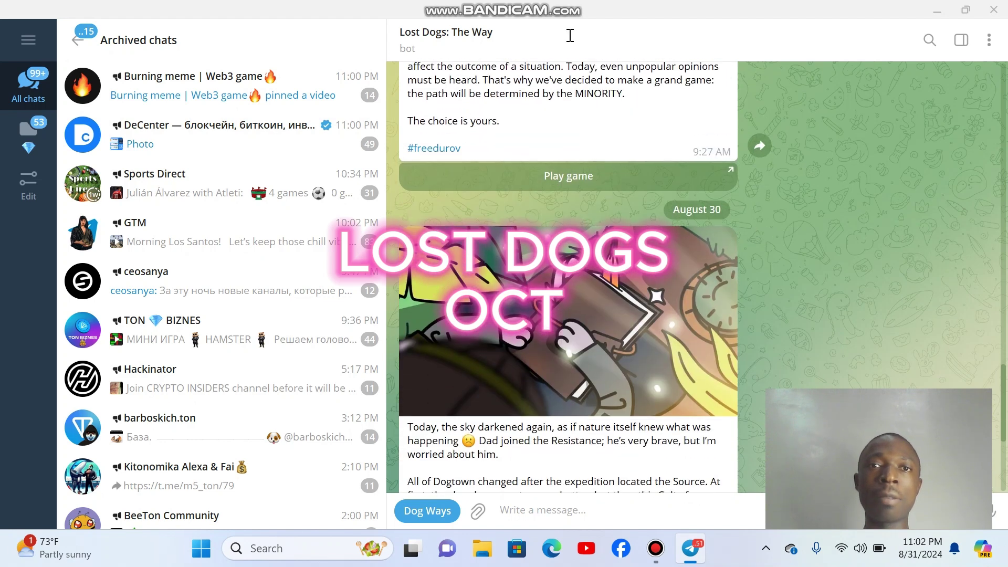
pyautogui.doubleClick(603, 152)
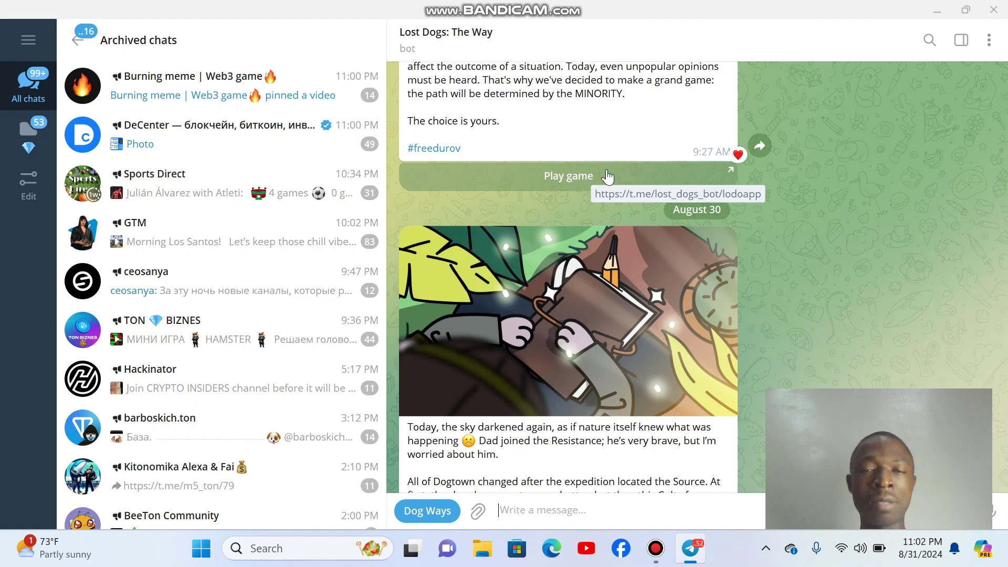
# Step: Launch and allow the Lost Dogs web app, showing vote results and the +3 $WOOF prize
pyautogui.click(605, 171)
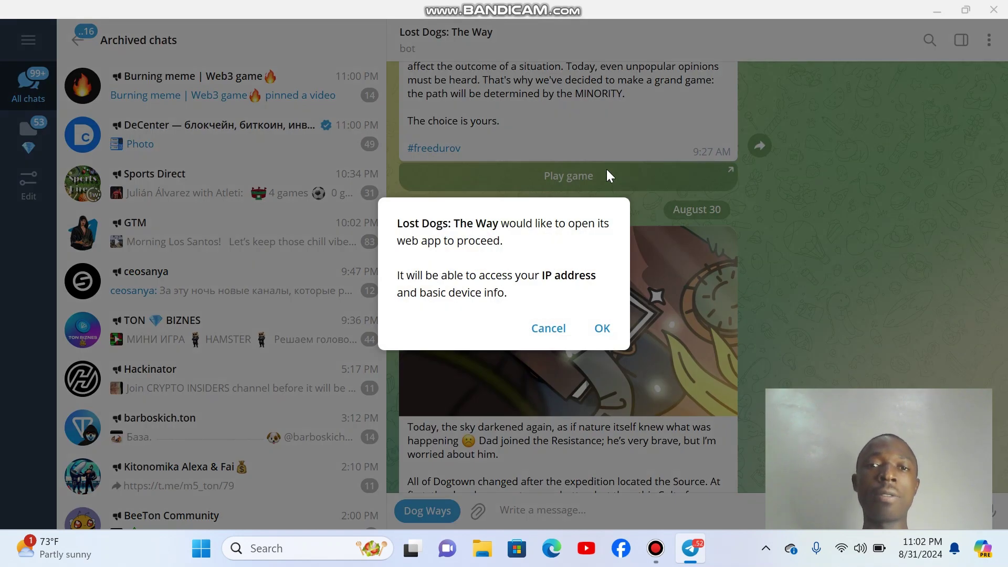
pyautogui.click(601, 329)
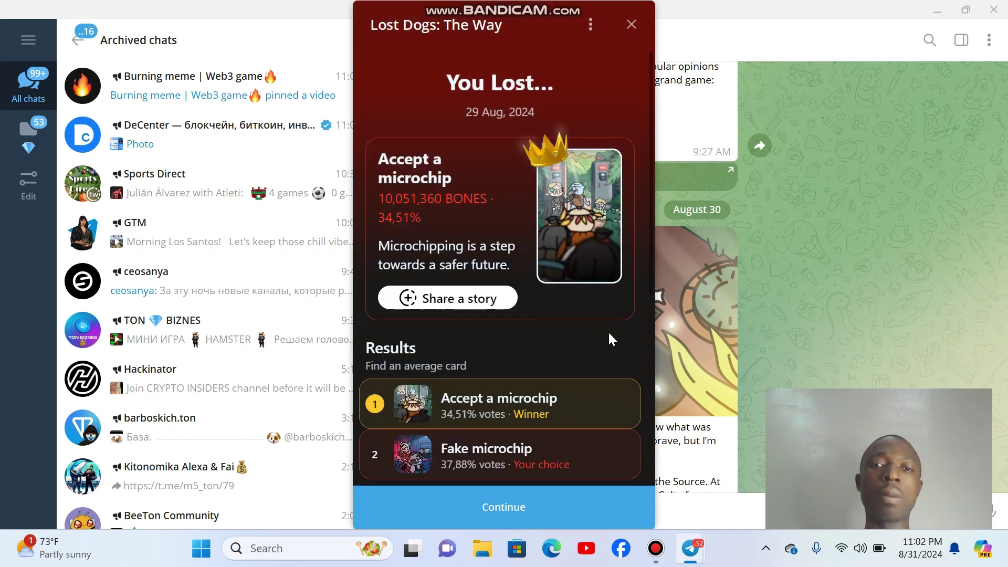
pyautogui.scroll(-3, 441, 280)
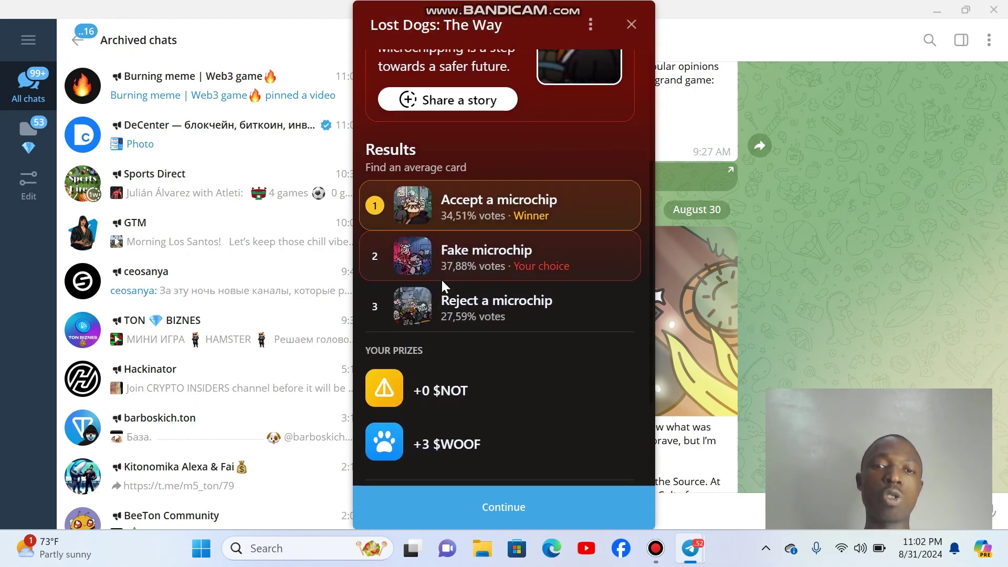
pyautogui.scroll(-1, 442, 280)
pyautogui.scroll(3, 441, 278)
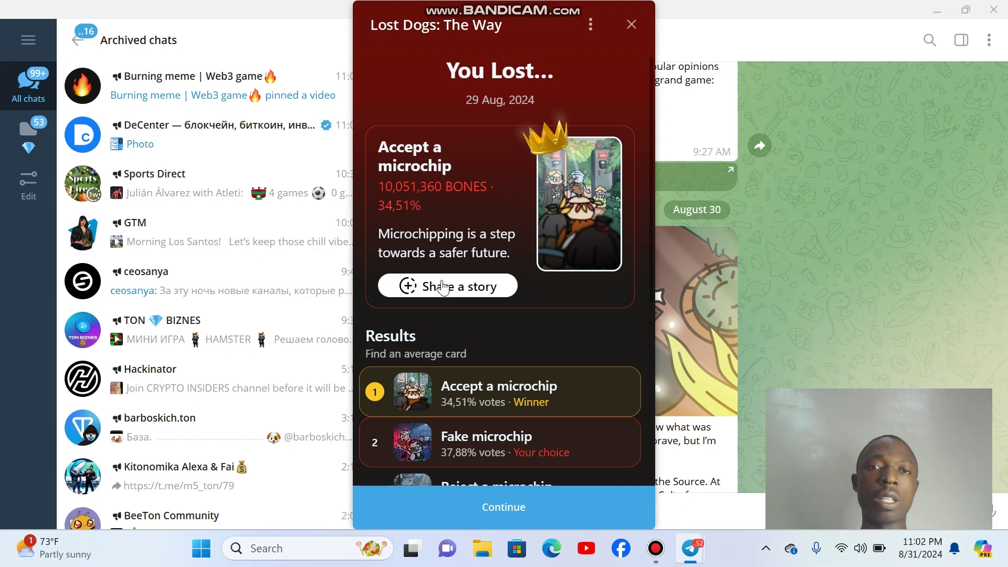
pyautogui.scroll(1, 442, 285)
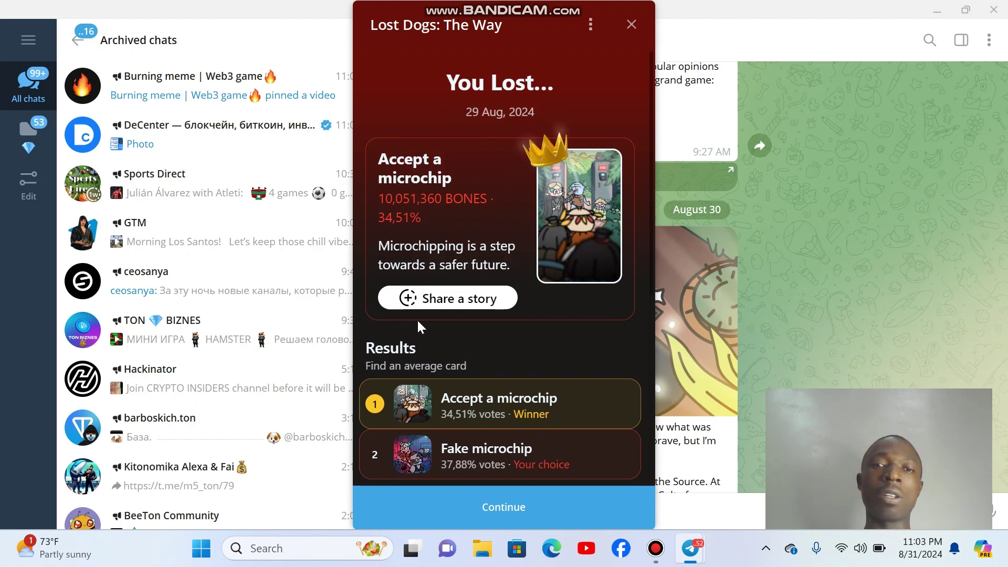
pyautogui.scroll(-1, 417, 319)
pyautogui.scroll(-2, 416, 319)
pyautogui.scroll(-1, 417, 320)
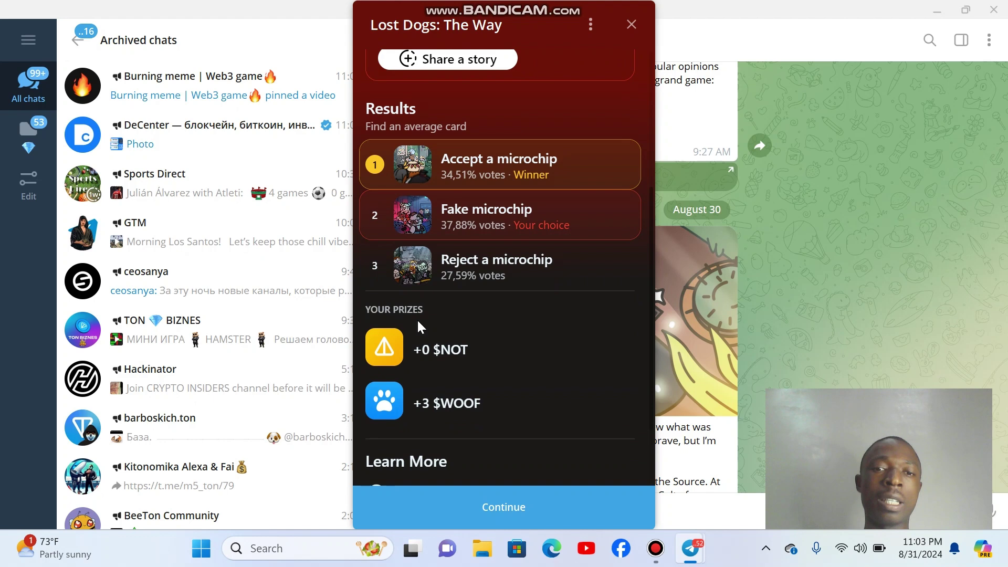
pyautogui.scroll(-1, 417, 319)
pyautogui.scroll(-1, 416, 327)
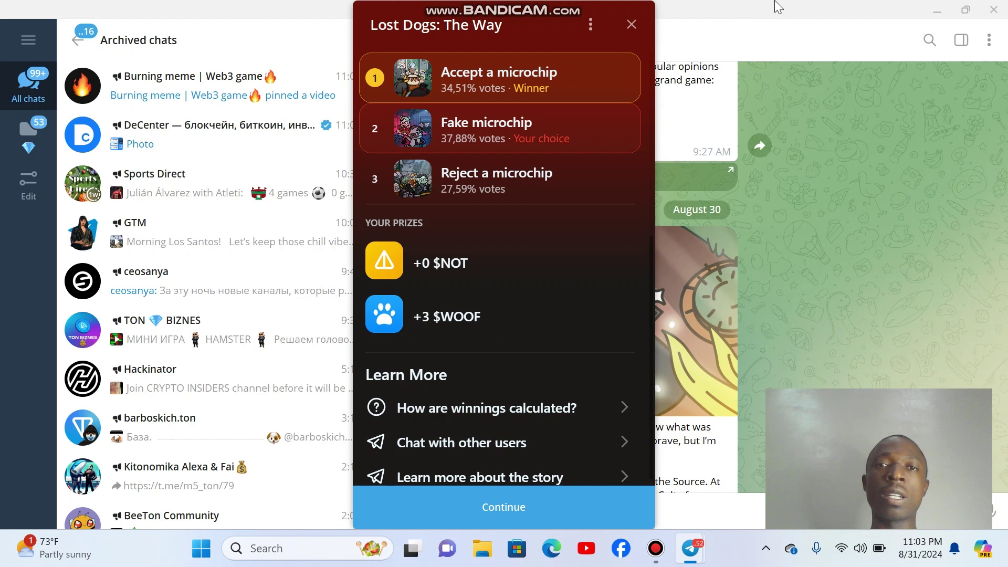
# Step: Close the Lost Dogs game, leave Archived chats, and reopen chat search showing Major
pyautogui.click(631, 24)
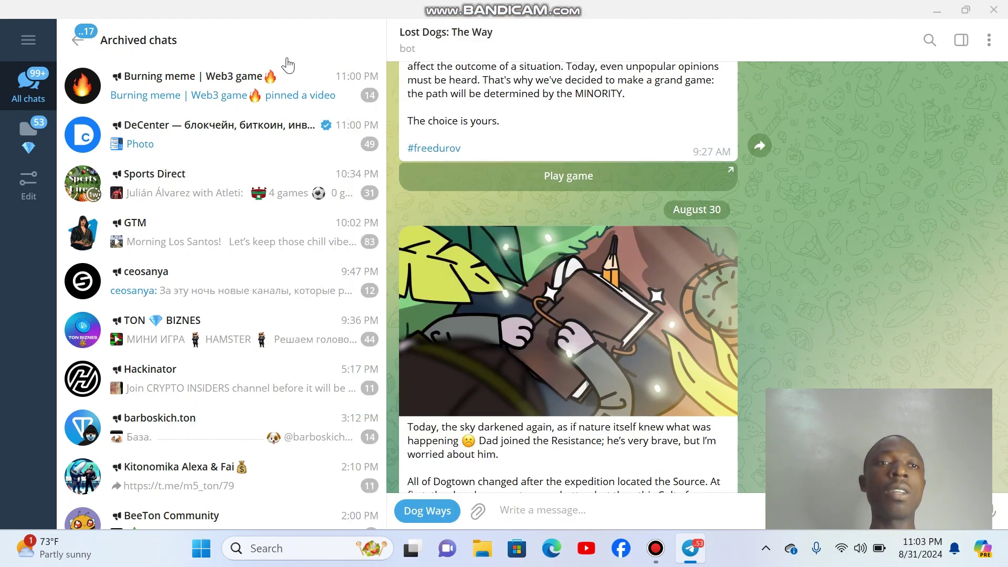
pyautogui.scroll(-1, 287, 65)
pyautogui.scroll(1, 288, 65)
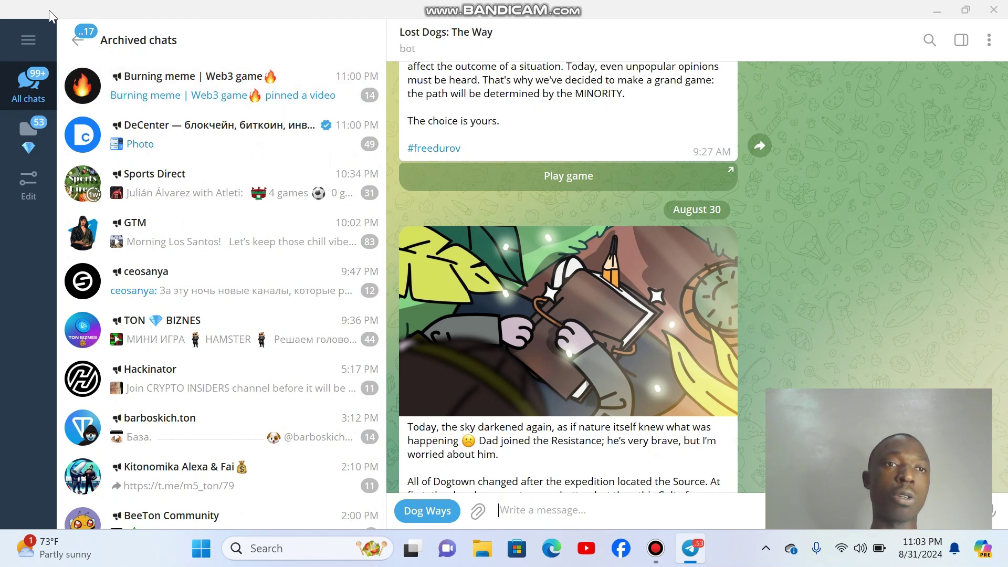
pyautogui.click(80, 40)
pyautogui.click(118, 41)
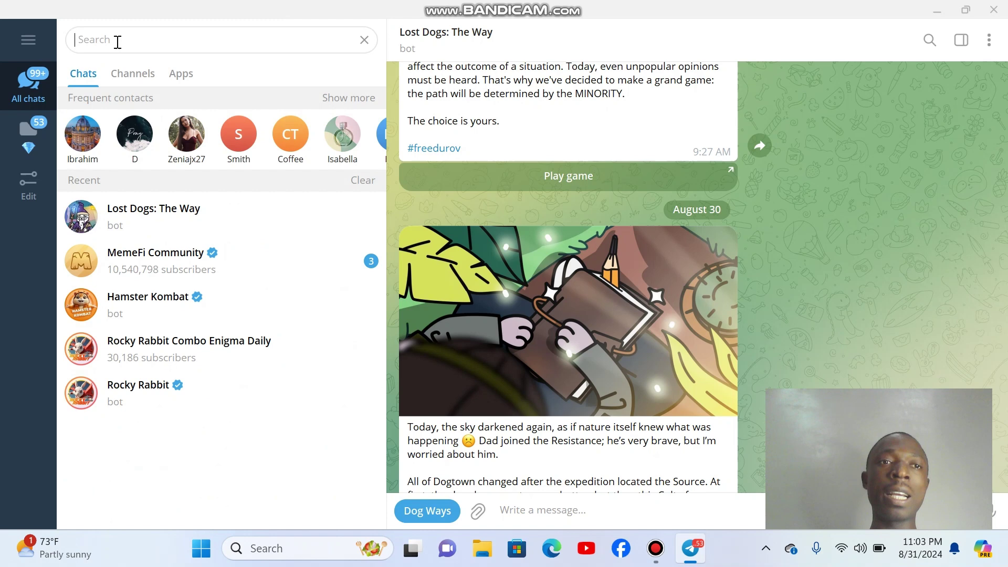
pyautogui.write('m')
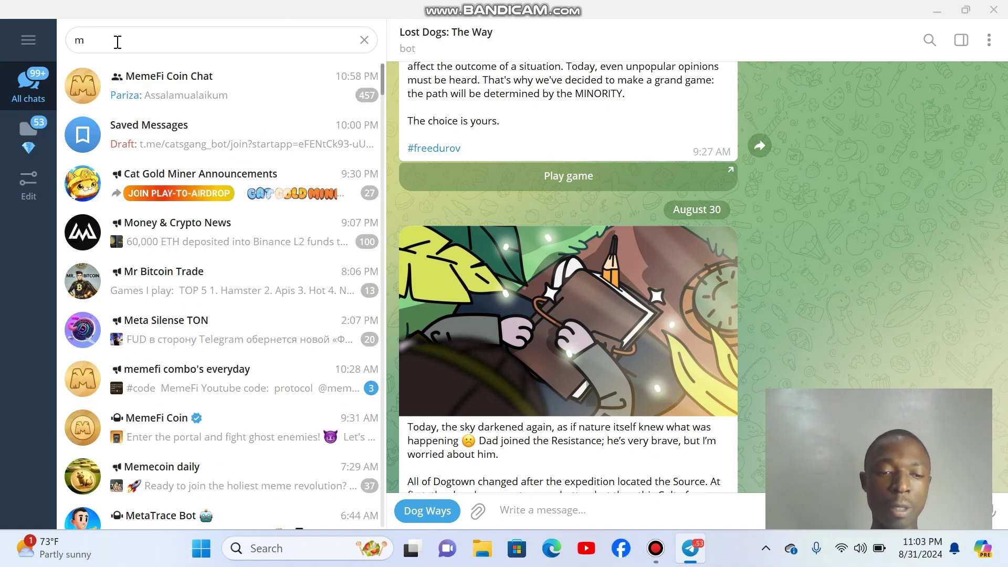
pyautogui.write('aj')
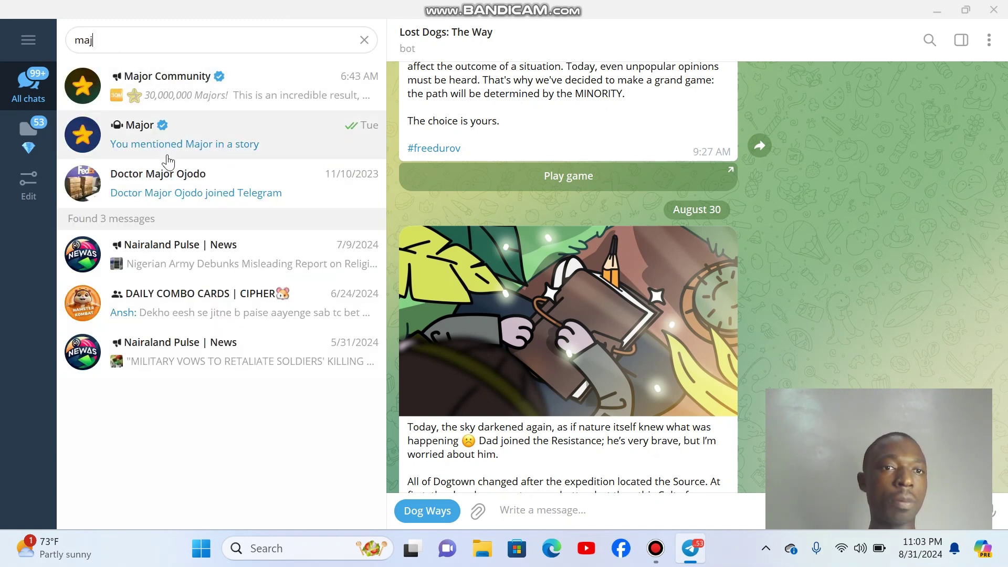
pyautogui.press('Escape')
pyautogui.click(173, 150)
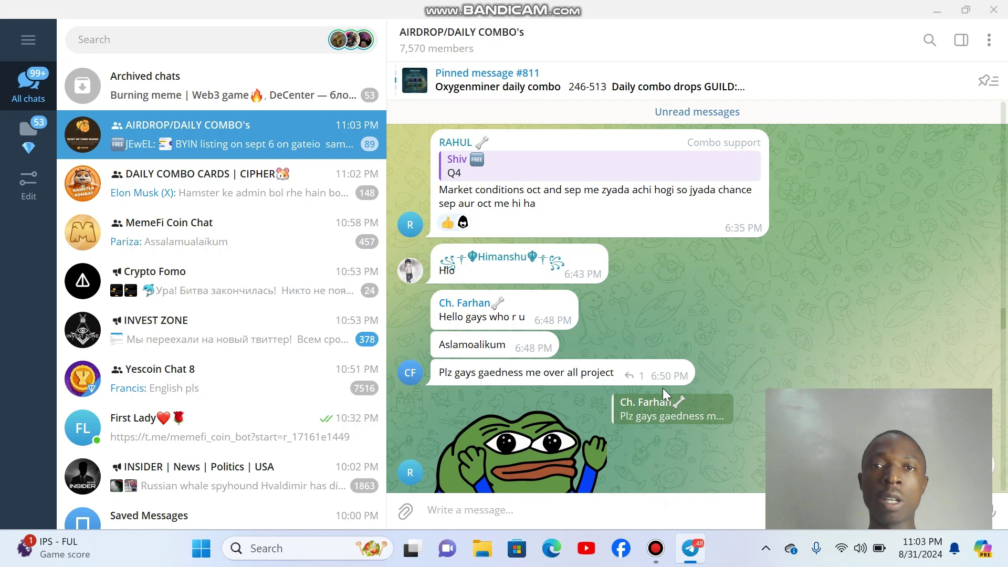
pyautogui.click(232, 46)
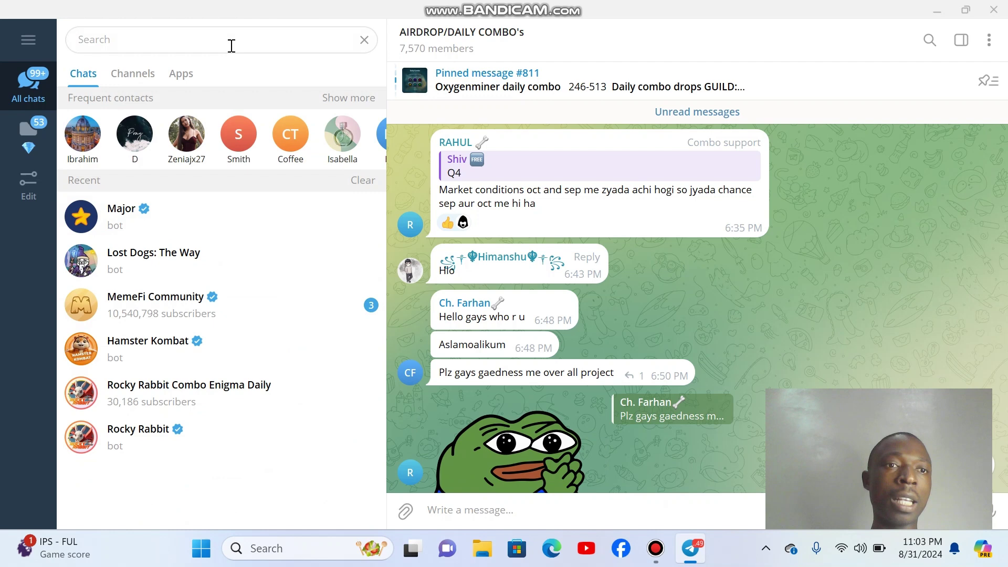
# Step: Open the Major bot, launch its mini-app, and view the Profile and Invite pages
pyautogui.click(122, 226)
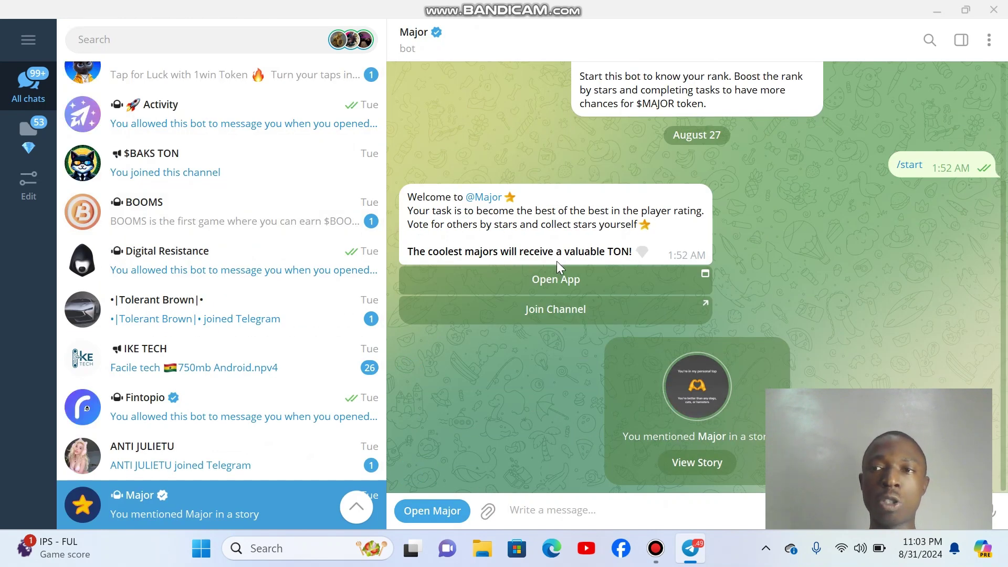
pyautogui.click(558, 279)
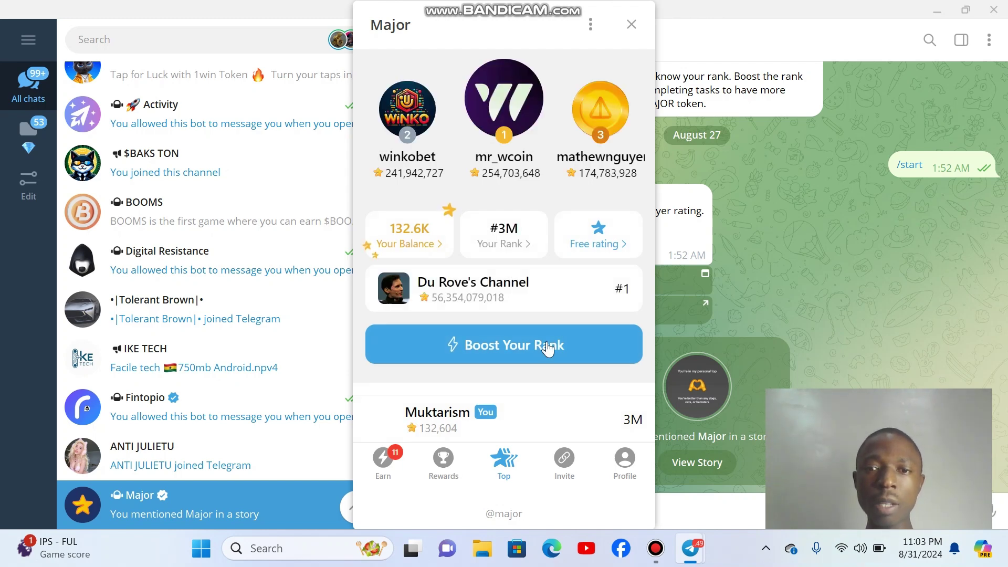
pyautogui.click(632, 458)
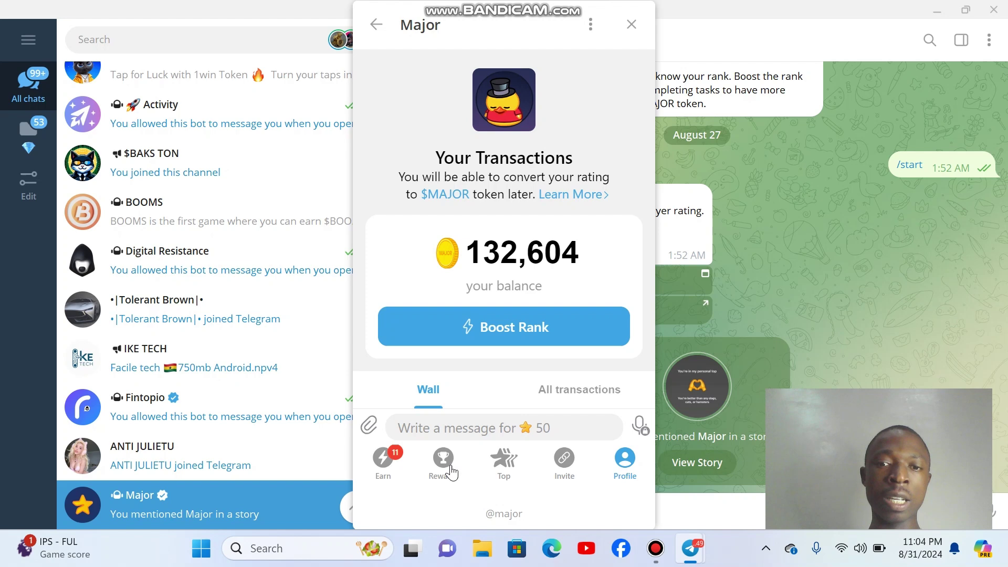
pyautogui.click(564, 465)
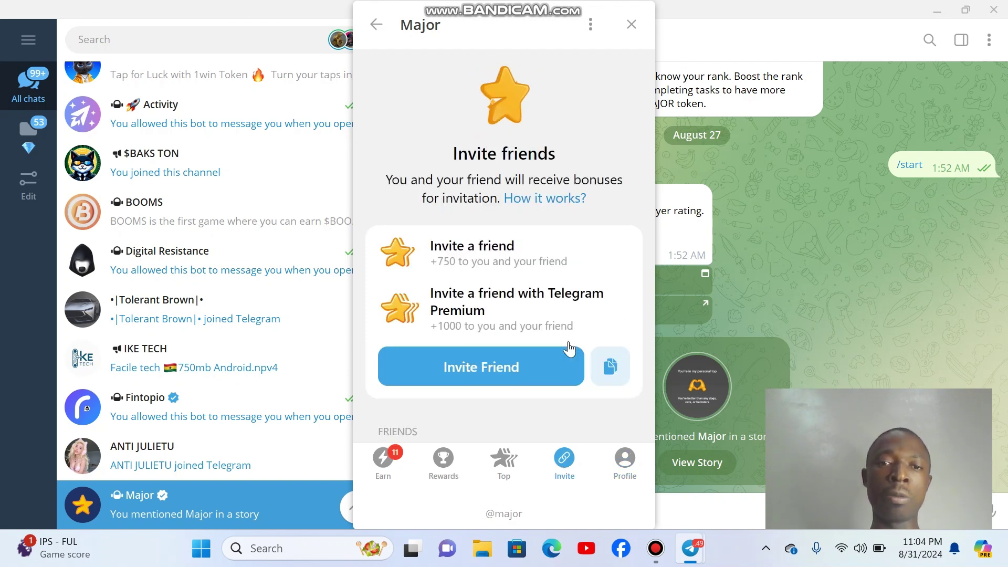
pyautogui.scroll(-1, 568, 342)
pyautogui.scroll(-2, 568, 343)
pyautogui.scroll(-3, 568, 344)
pyautogui.scroll(-2, 568, 347)
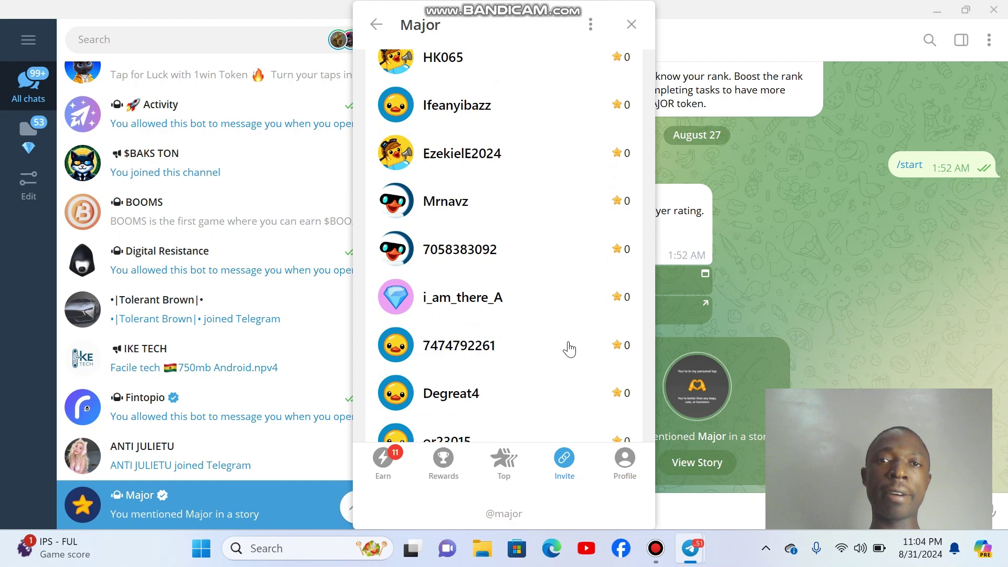
pyautogui.scroll(4, 570, 349)
pyautogui.scroll(2, 570, 348)
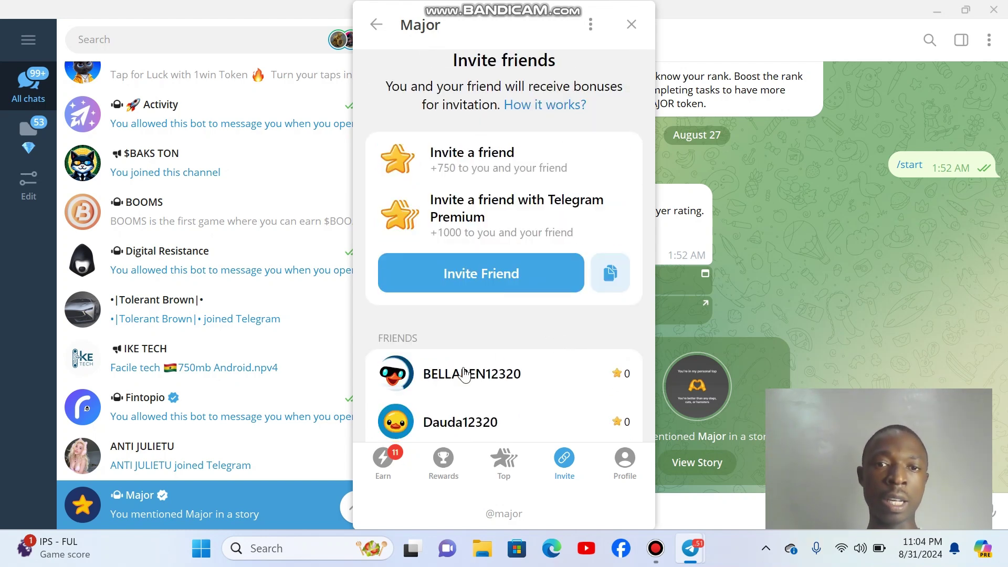
pyautogui.scroll(1, 464, 376)
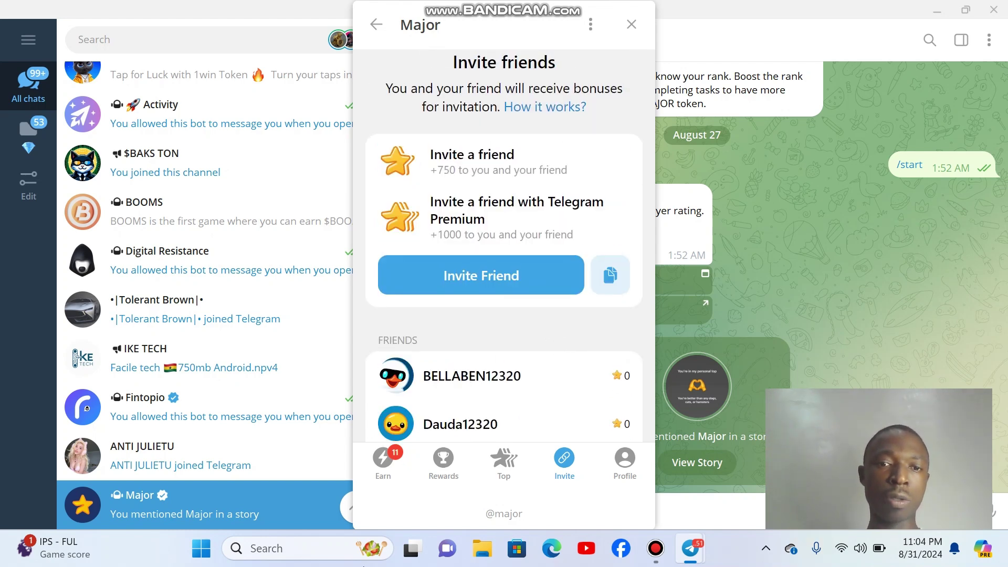
# Step: Show Major's Earn stars task list and check, then close, the TON Channels task
pyautogui.click(379, 481)
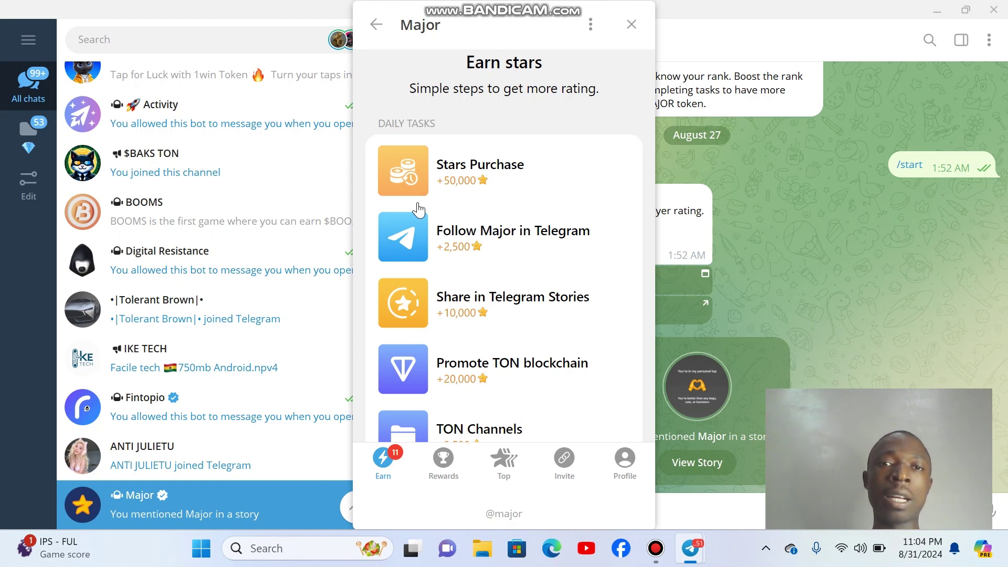
pyautogui.scroll(-1, 418, 208)
pyautogui.scroll(-1, 418, 209)
pyautogui.scroll(-1, 417, 209)
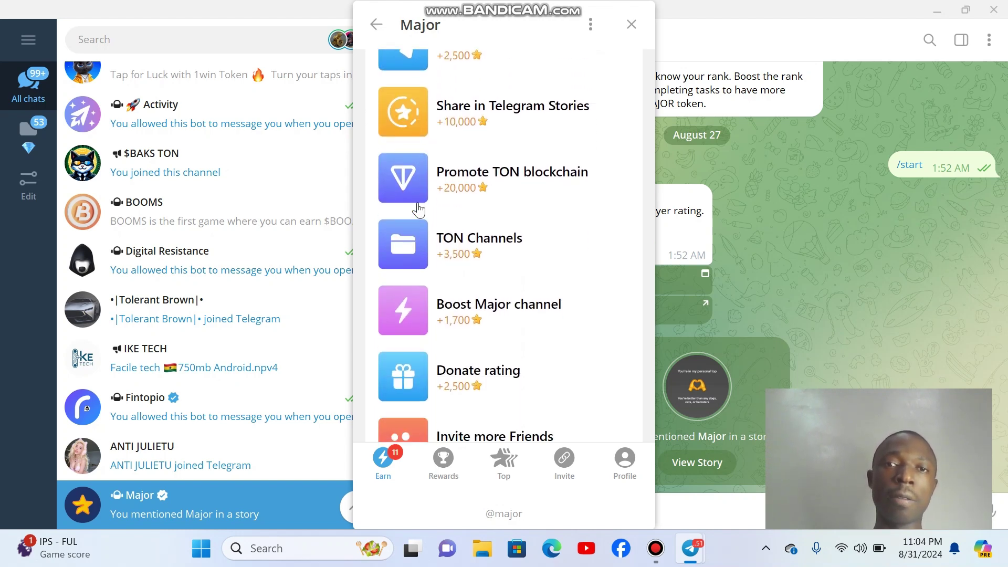
pyautogui.scroll(-1, 417, 209)
pyautogui.click(427, 179)
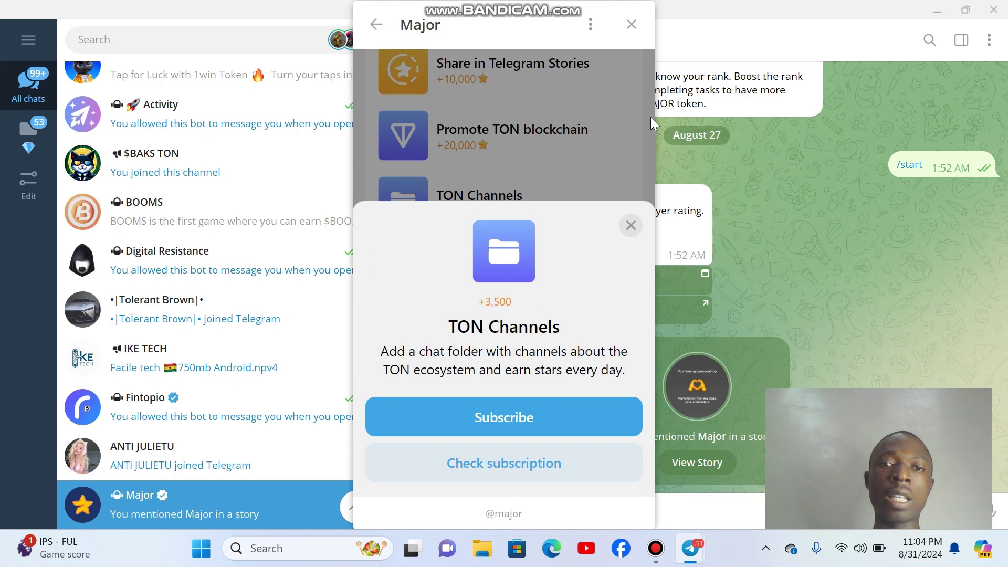
pyautogui.click(629, 223)
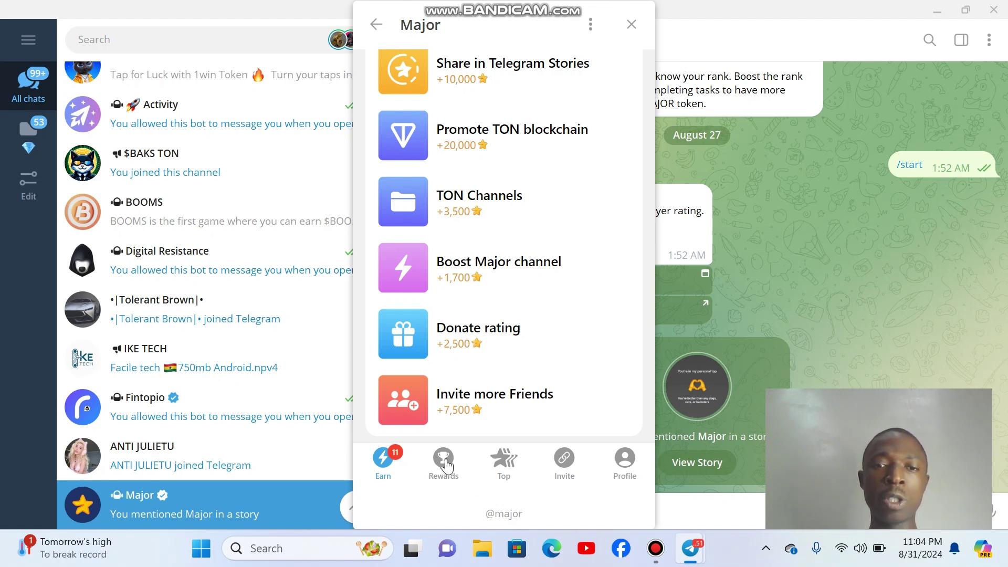
# Step: Try a free spin on Major's wheel and dismiss the next-spin countdown notice
pyautogui.click(444, 463)
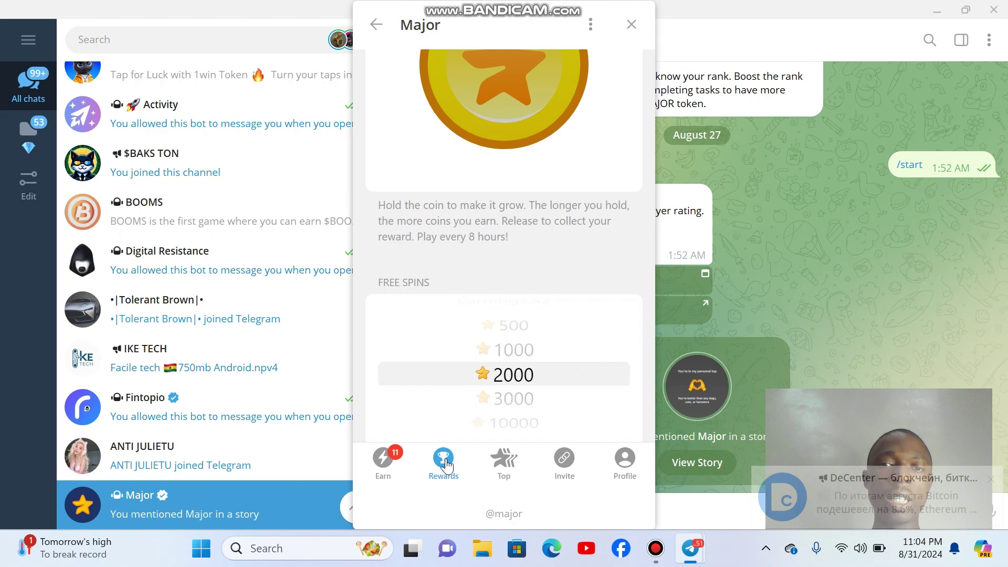
pyautogui.scroll(2, 498, 179)
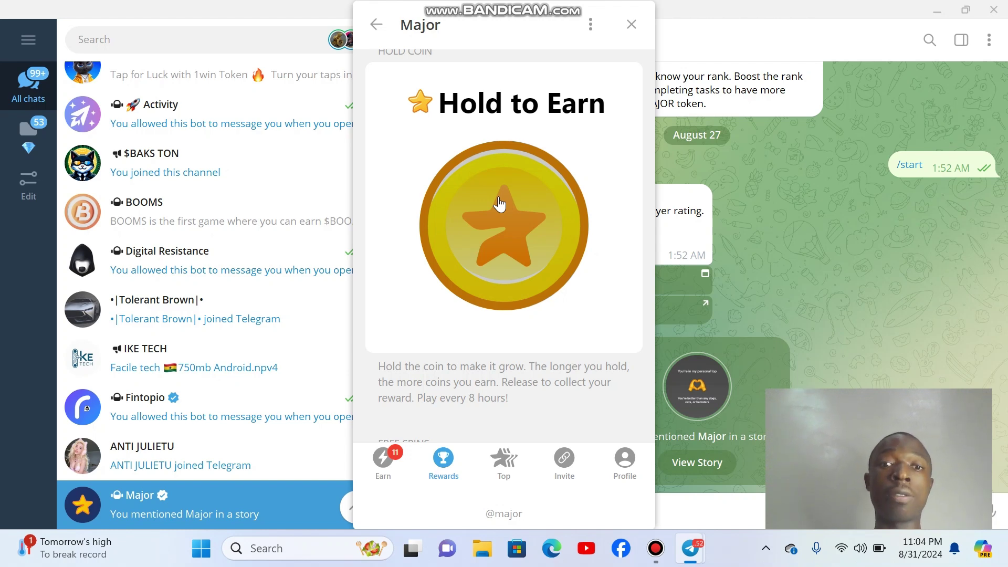
pyautogui.scroll(-2, 499, 205)
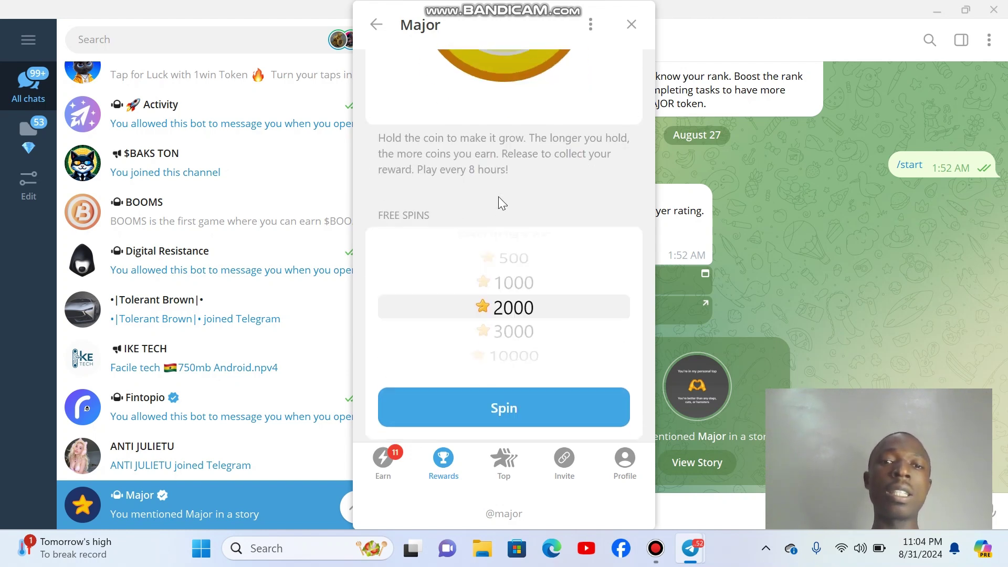
pyautogui.scroll(-1, 499, 203)
pyautogui.scroll(-1, 499, 205)
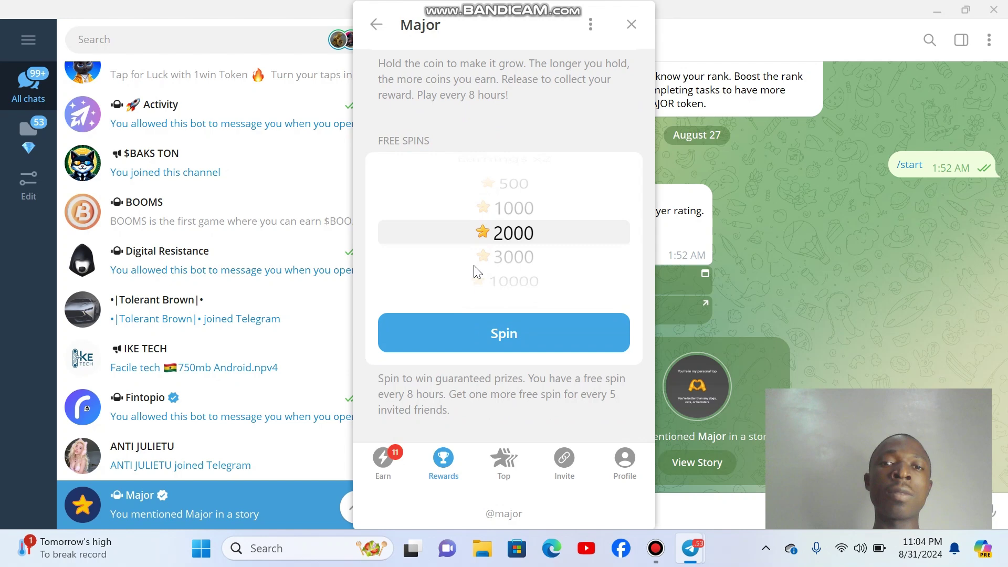
pyautogui.click(477, 327)
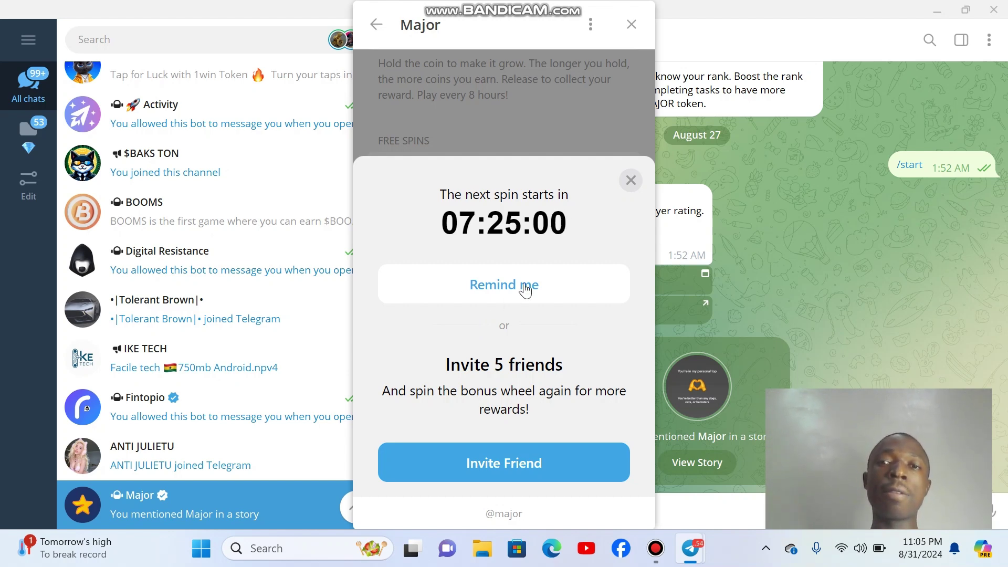
pyautogui.click(630, 184)
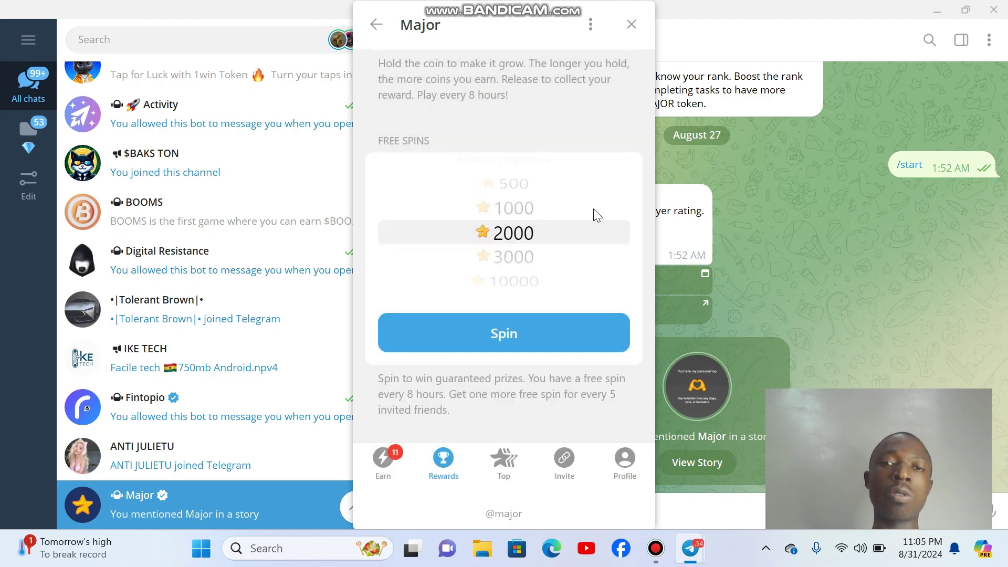
# Step: Browse Major's Top users leaderboard, then close the mini-app back to the Major chat
pyautogui.click(505, 463)
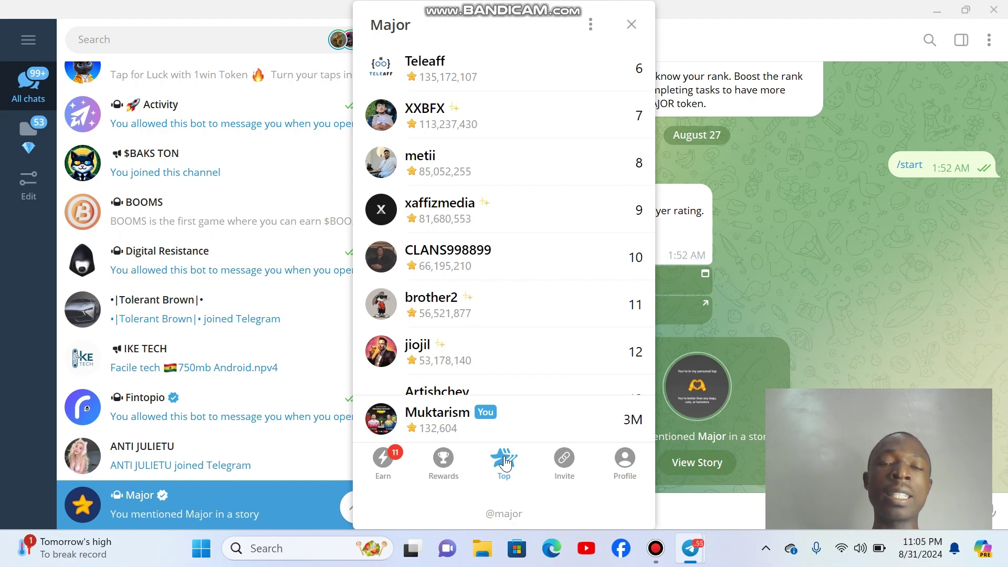
pyautogui.scroll(-1, 504, 464)
pyautogui.scroll(-2, 505, 463)
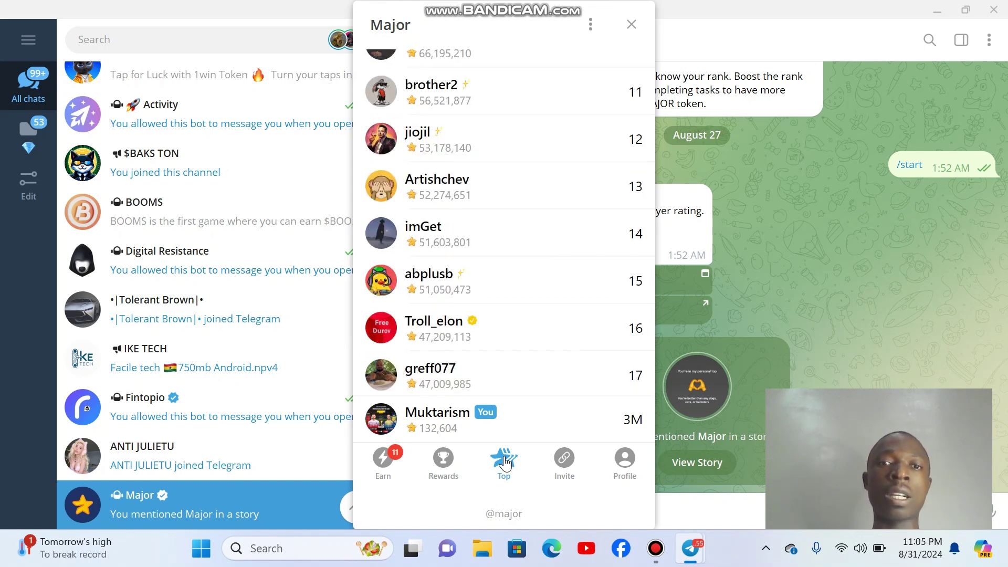
pyautogui.scroll(-2, 505, 463)
pyautogui.click(505, 463)
pyautogui.scroll(-2, 505, 464)
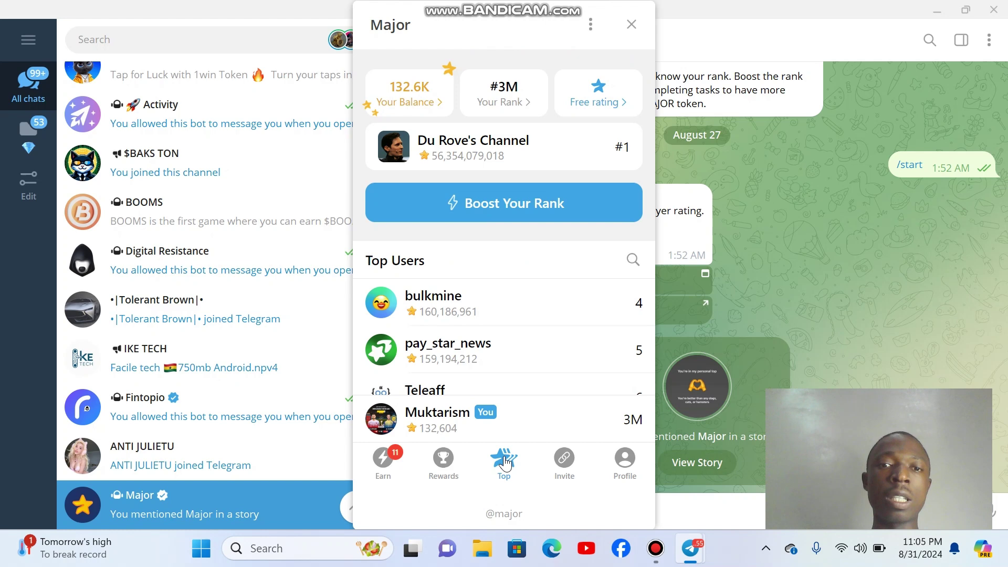
pyautogui.scroll(-1, 505, 463)
pyautogui.scroll(-1, 505, 463)
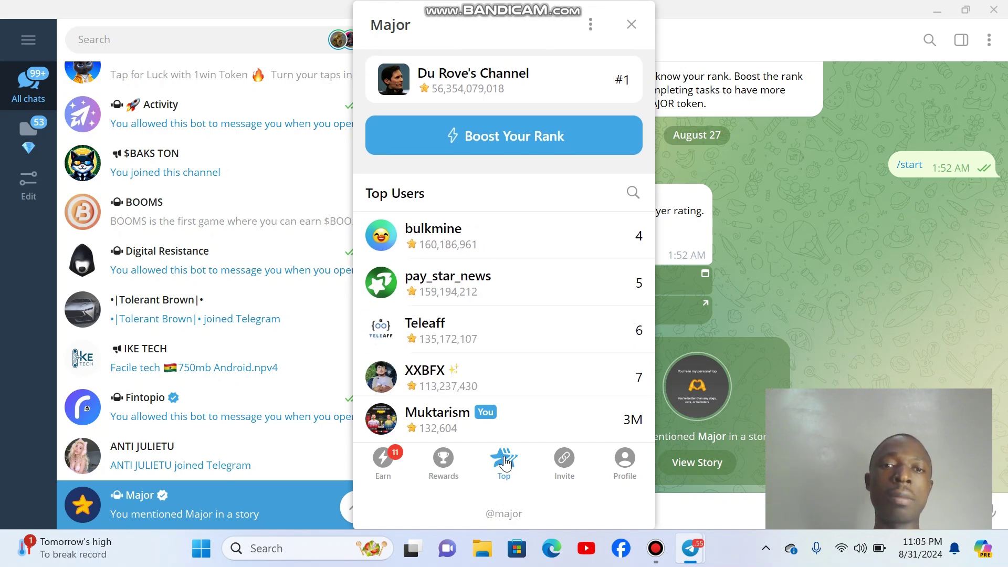
pyautogui.scroll(-5, 506, 463)
pyautogui.scroll(-5, 505, 463)
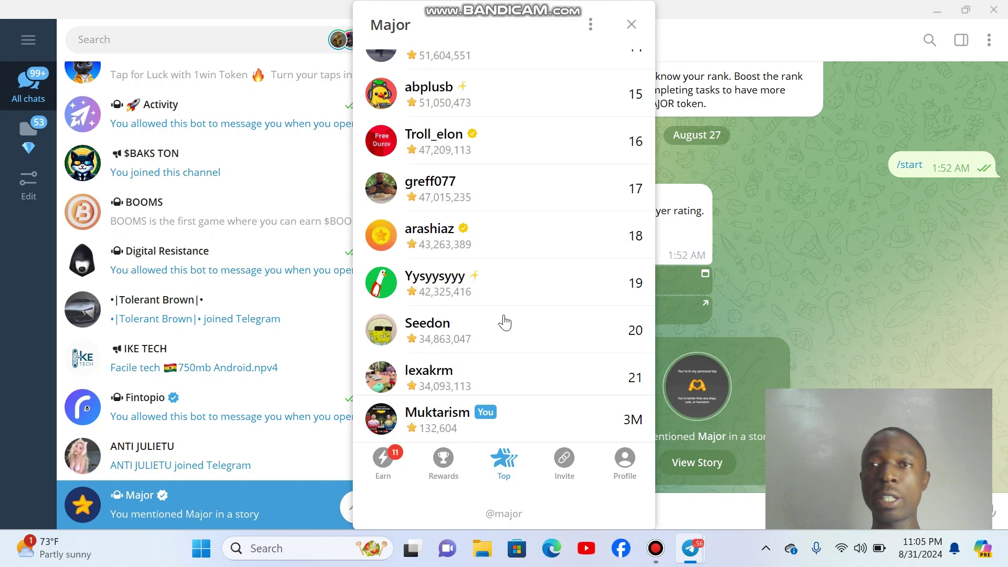
pyautogui.click(631, 27)
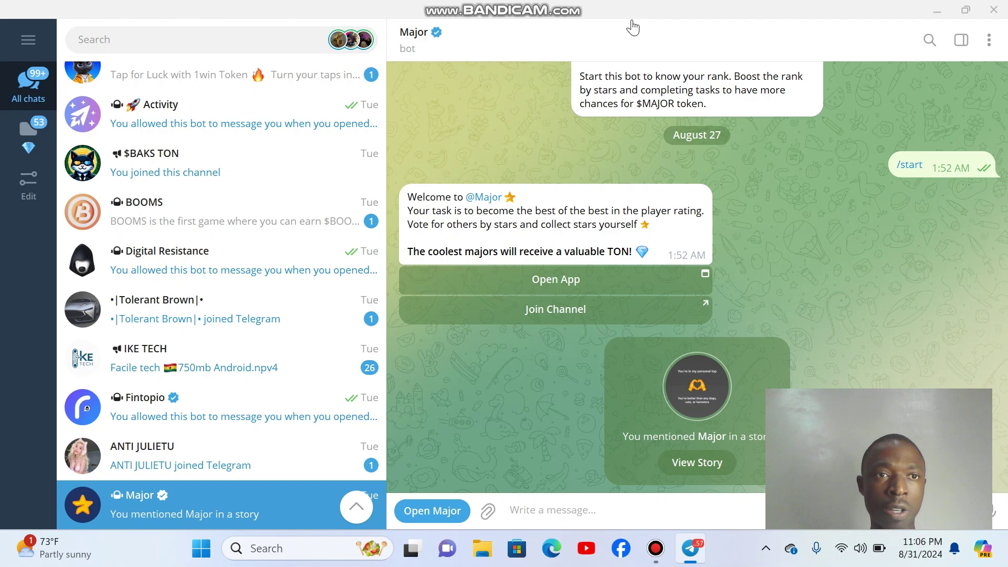
# Step: Search for 'cats', open the Cats bot chat, and launch its Meow mini-app
pyautogui.click(184, 47)
pyautogui.write('c')
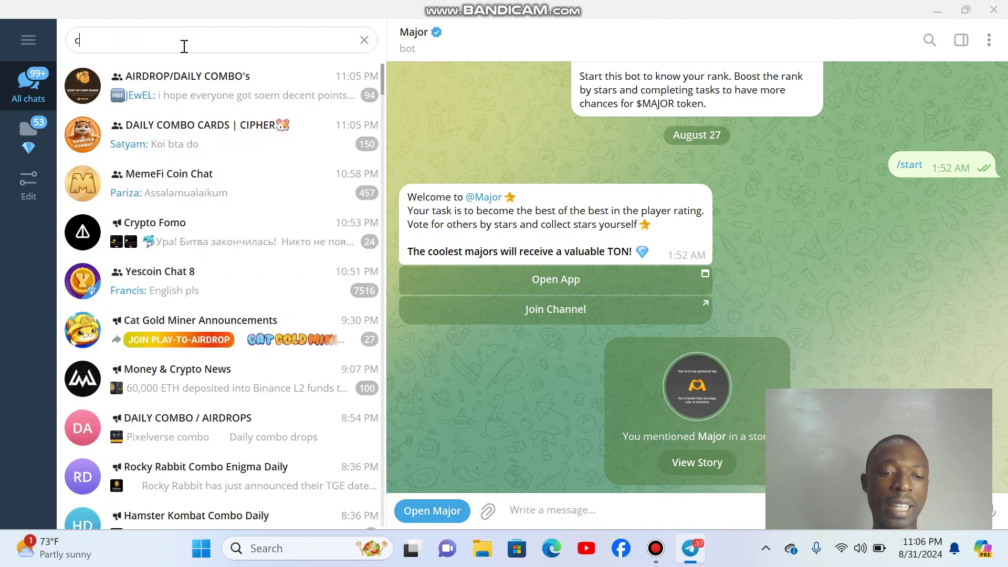
pyautogui.write('ats')
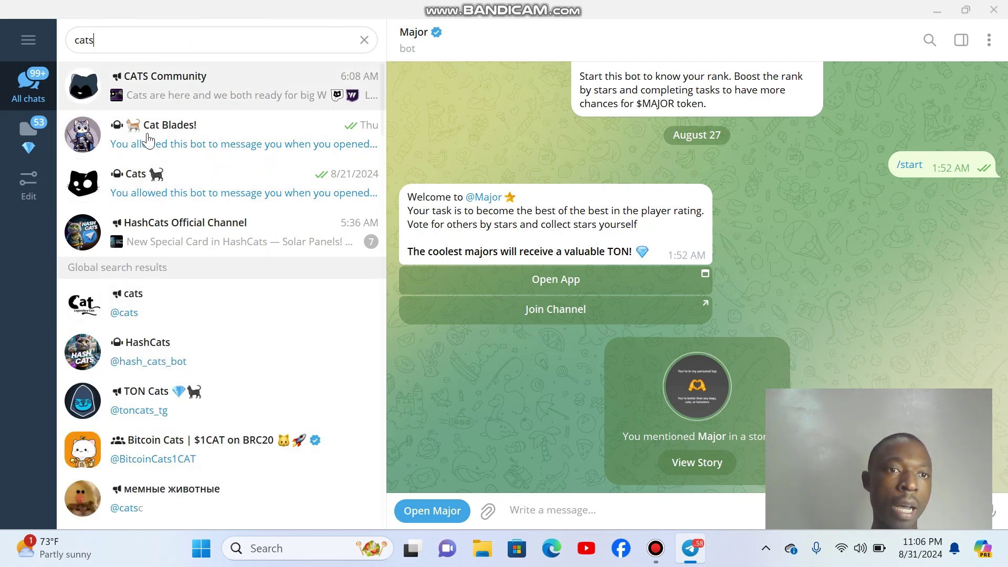
pyautogui.click(147, 187)
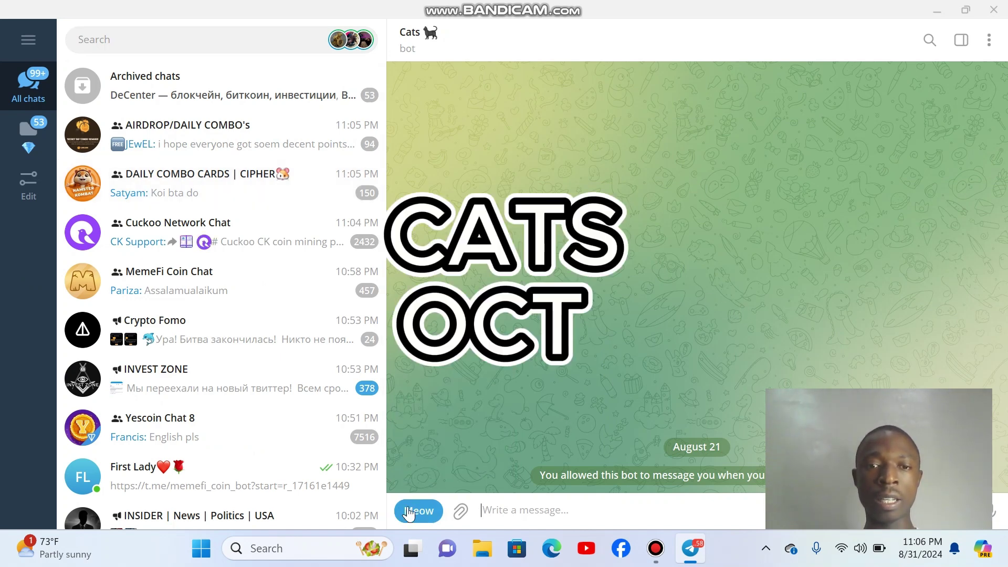
pyautogui.click(407, 511)
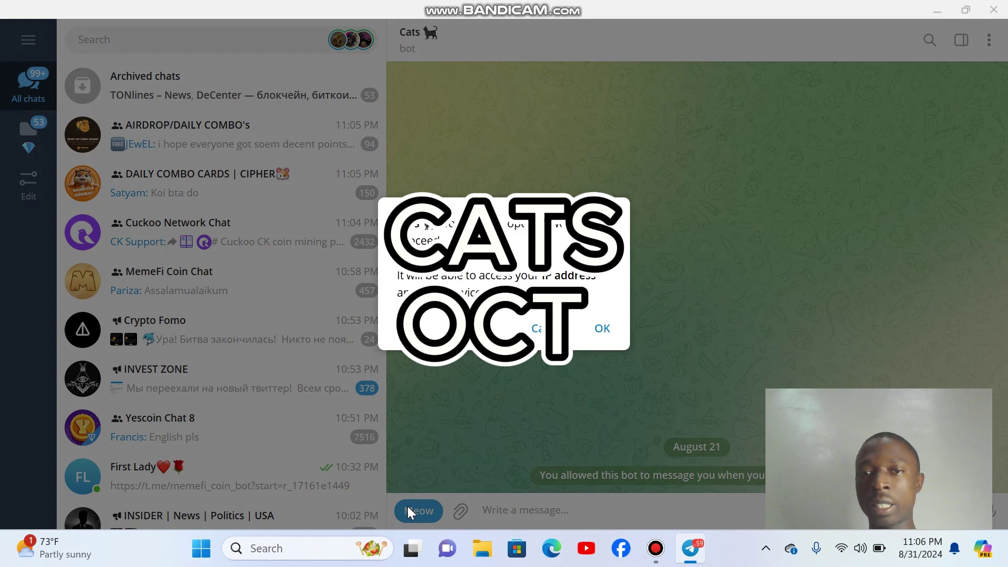
# Step: Allow the Cats app to open and expand its full task list below the 4,614 CATS balance
pyautogui.click(604, 330)
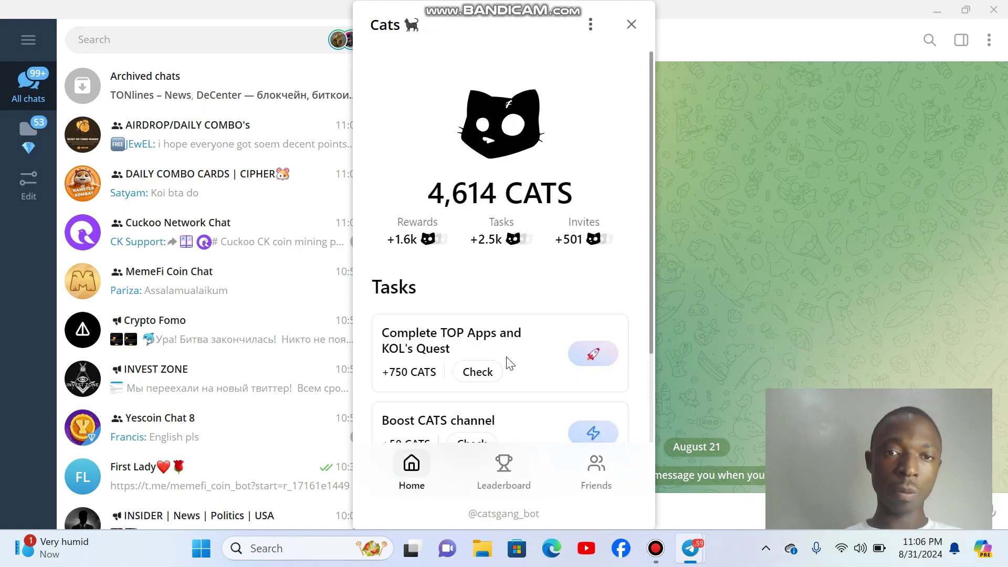
pyautogui.scroll(-3, 411, 285)
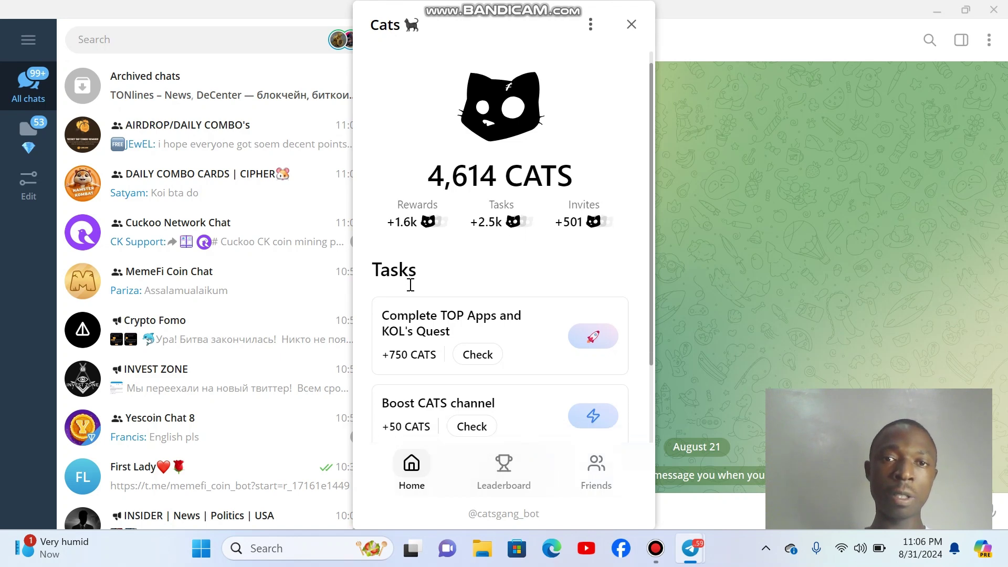
pyautogui.scroll(-1, 410, 285)
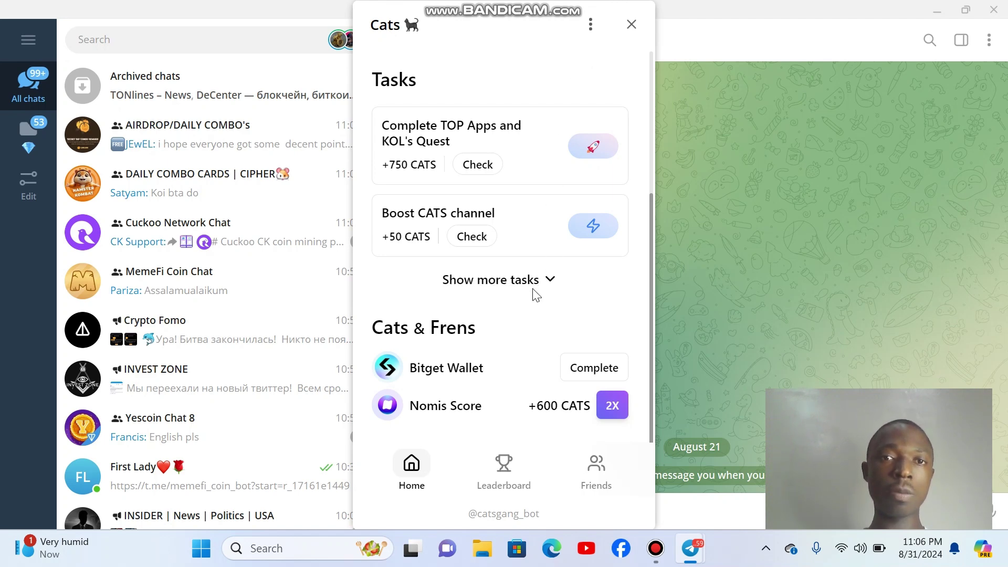
pyautogui.click(551, 283)
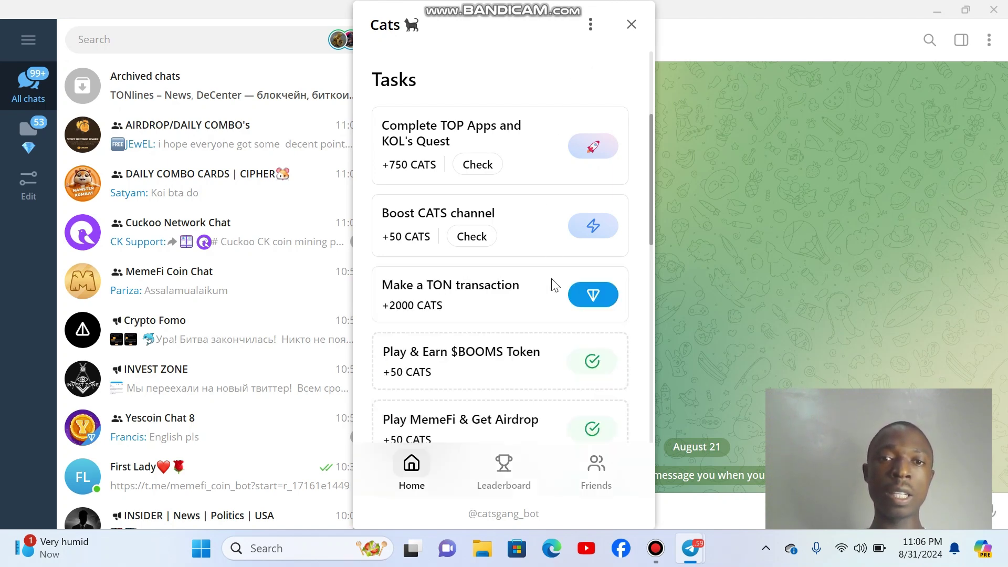
pyautogui.scroll(1, 540, 173)
pyautogui.scroll(-3, 540, 173)
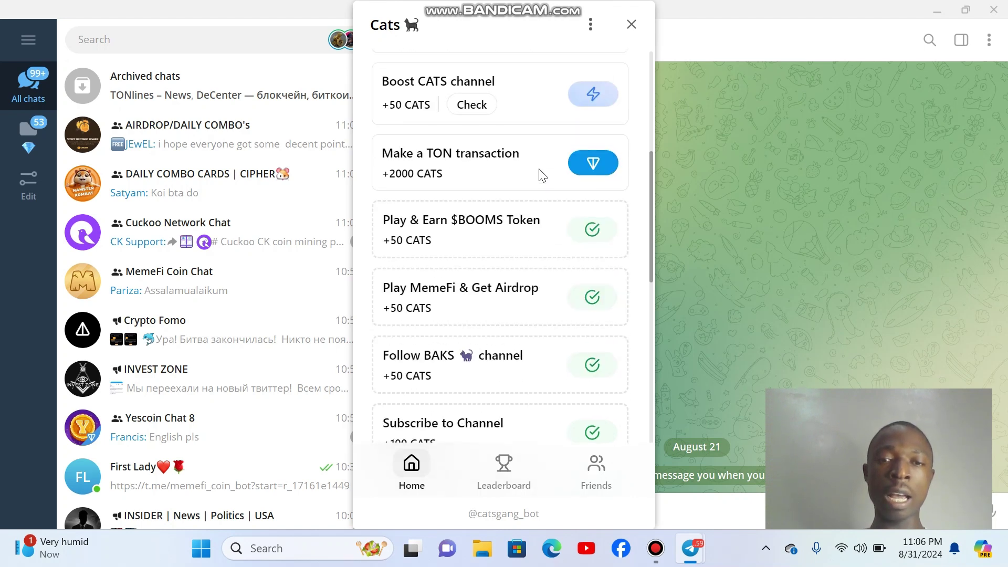
pyautogui.scroll(-1, 541, 173)
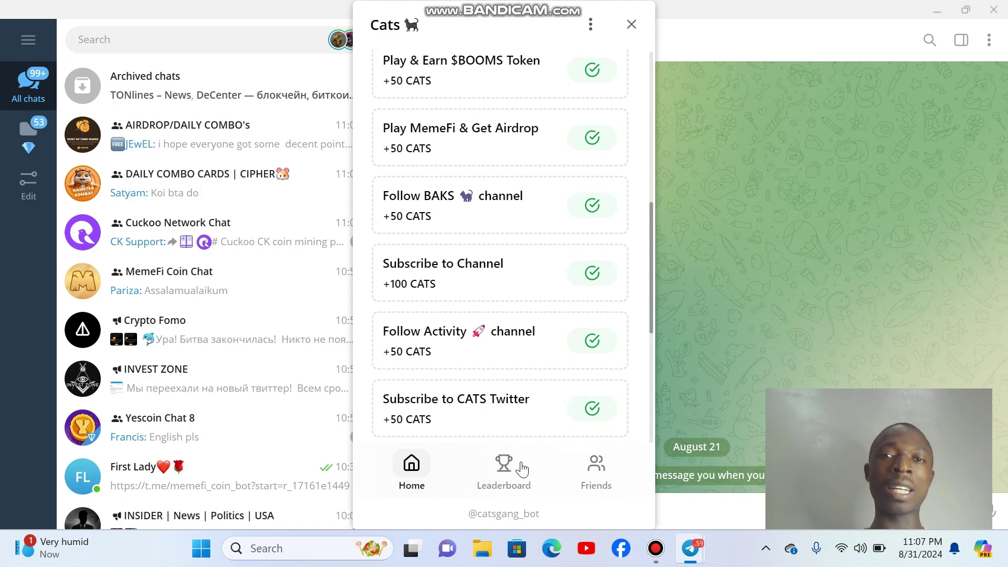
pyautogui.scroll(2, 557, 124)
pyautogui.scroll(3, 556, 124)
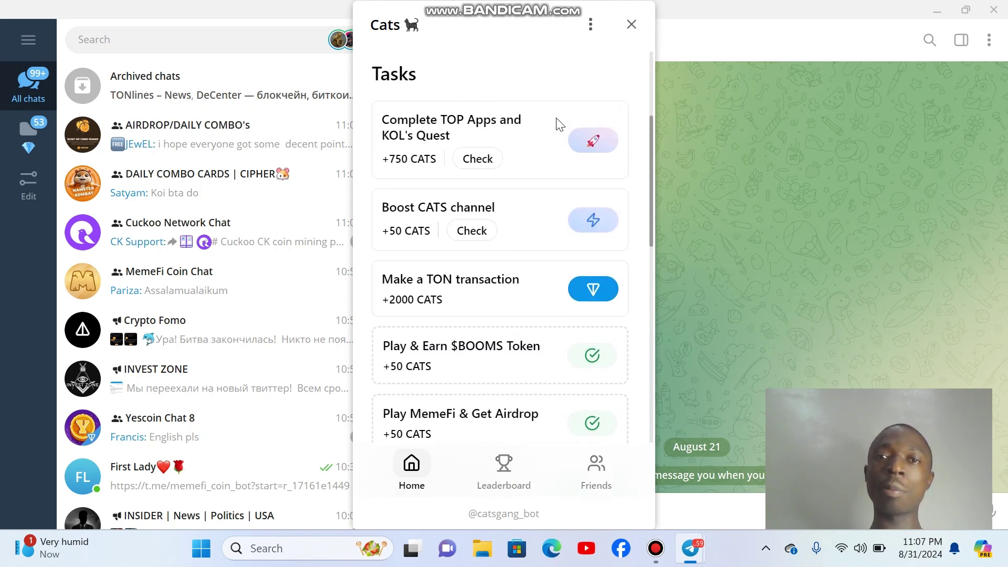
pyautogui.scroll(3, 557, 124)
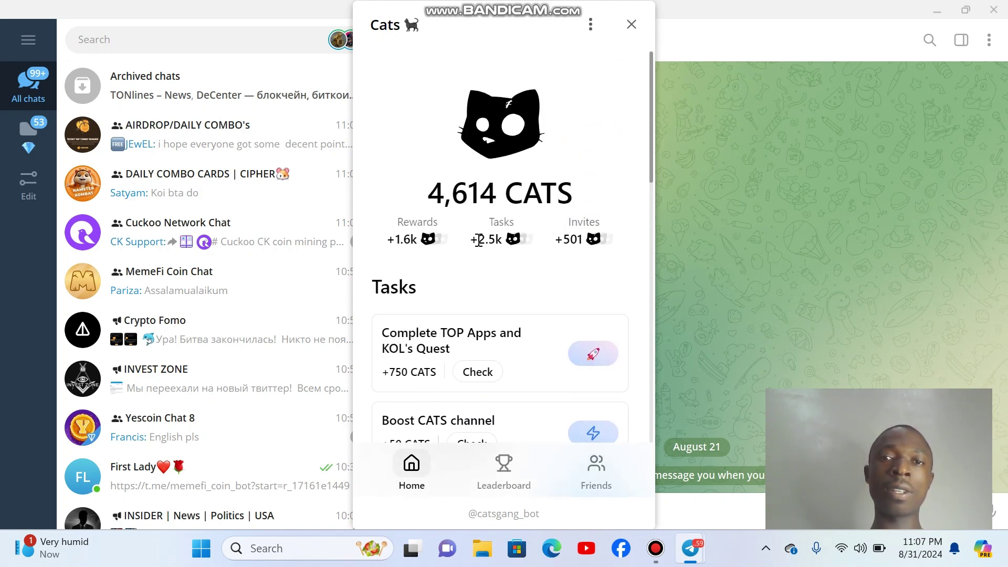